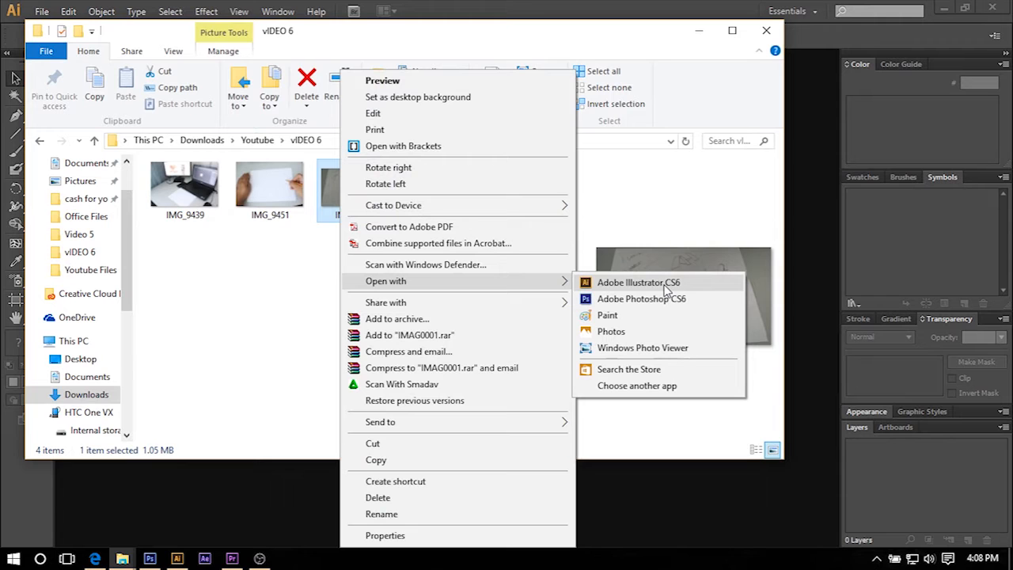
Open the photographed sketch IMAG0001 in Adobe Illustrator CS6.
click(665, 289)
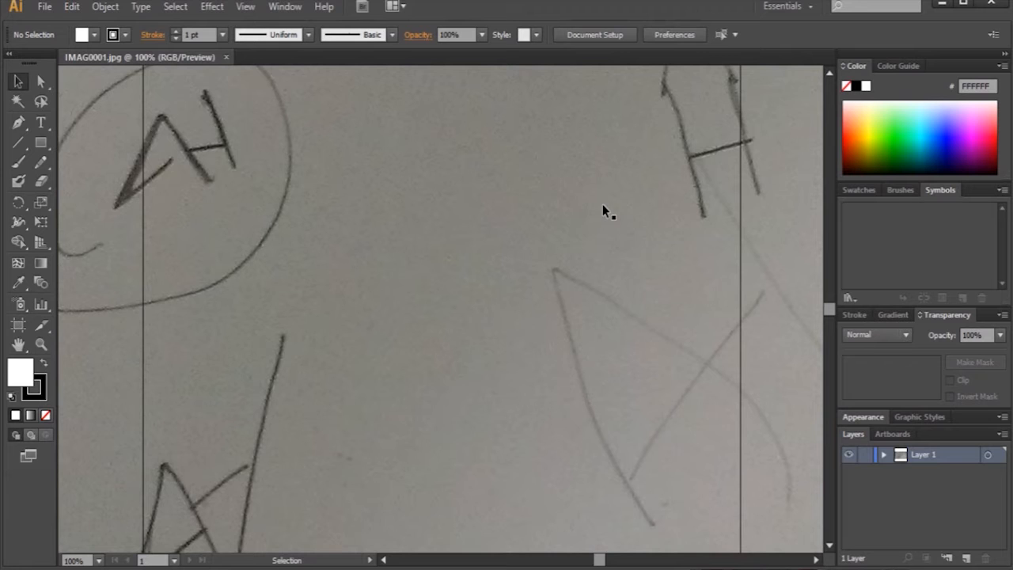
key(z)
alt+click(452, 271)
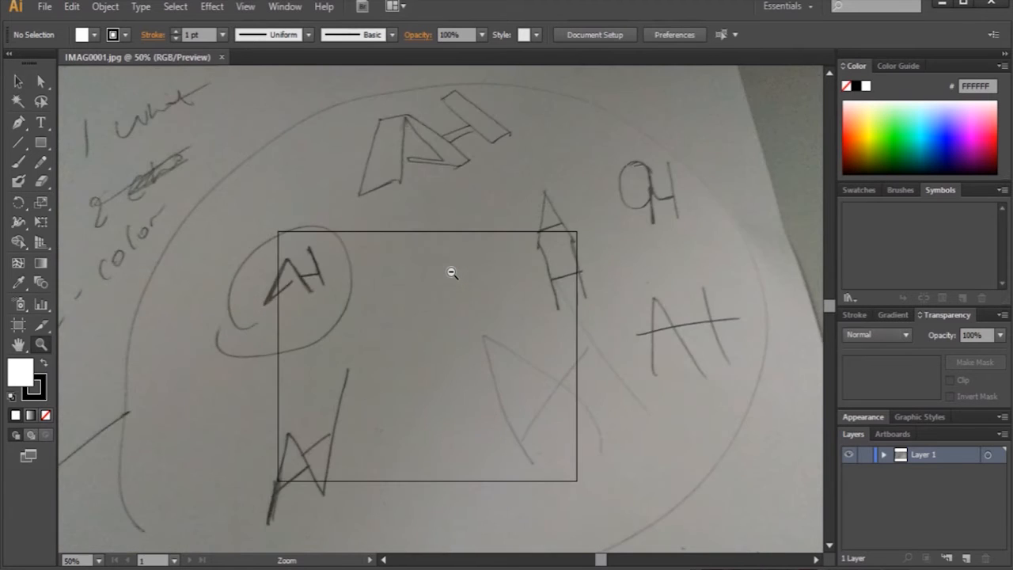
alt+click(452, 272)
alt+click(446, 332)
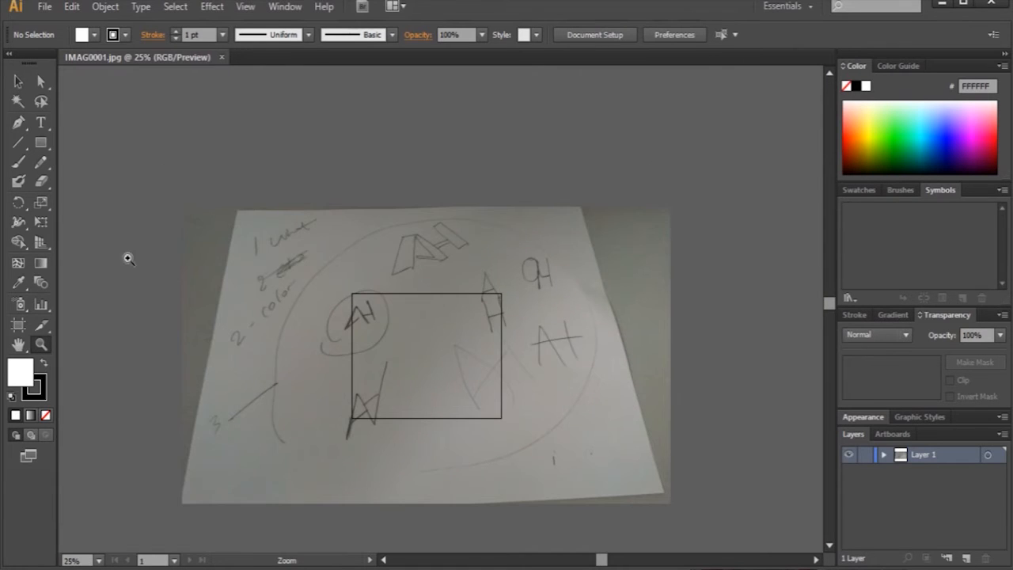
Scale the sketch photo down from its corners so that it fits inside the artboard, then deselect it.
click(19, 80)
click(538, 305)
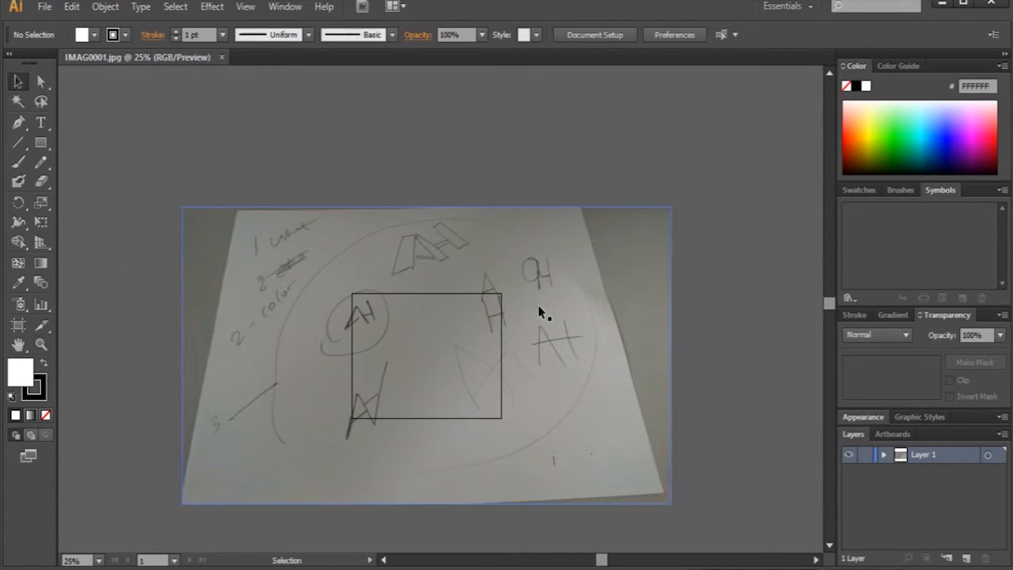
click(586, 291)
drag(671, 208, 493, 305)
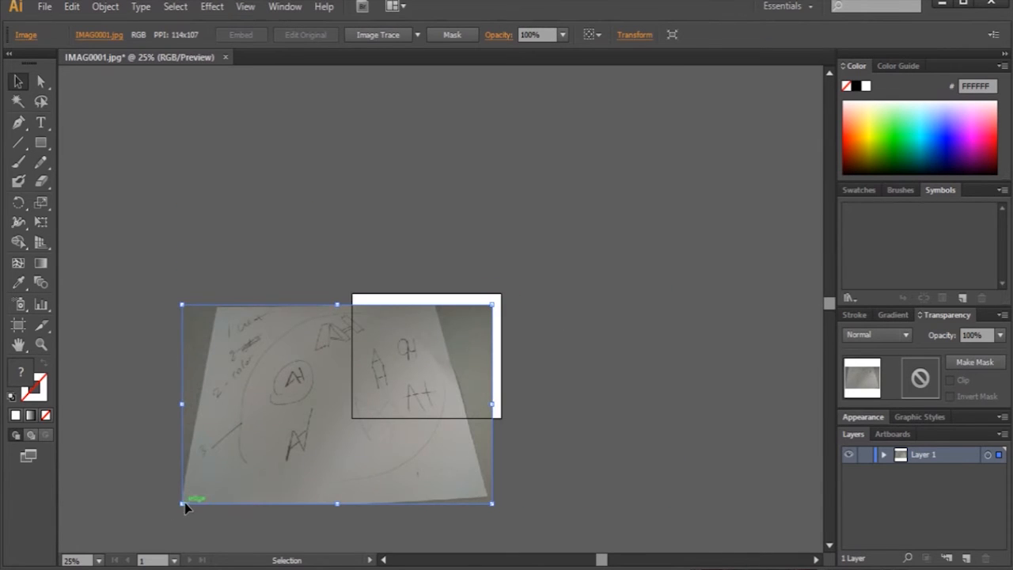
drag(182, 504, 359, 409)
drag(496, 409, 499, 410)
drag(358, 409, 353, 417)
click(606, 396)
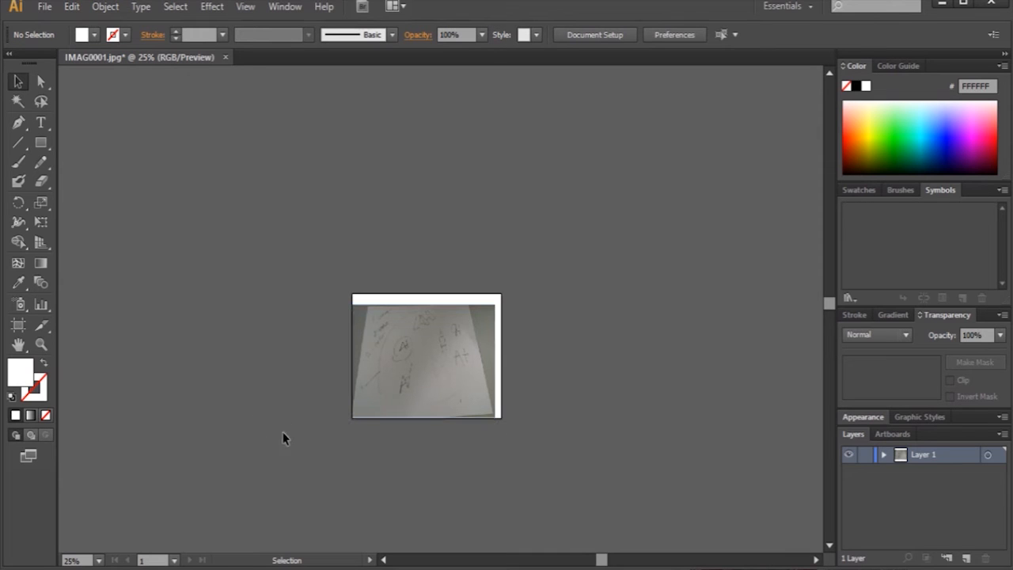
Start tracing the uppermost block-letter AH sketch with the Pen tool, placing four corner points around the A's left leg.
key(z)
click(463, 394)
click(347, 270)
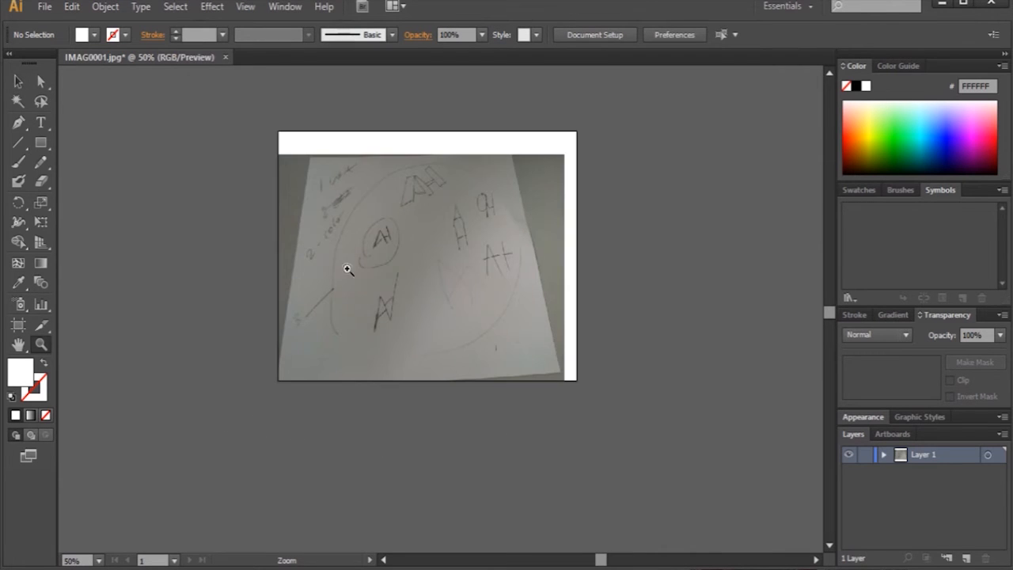
click(486, 258)
click(329, 318)
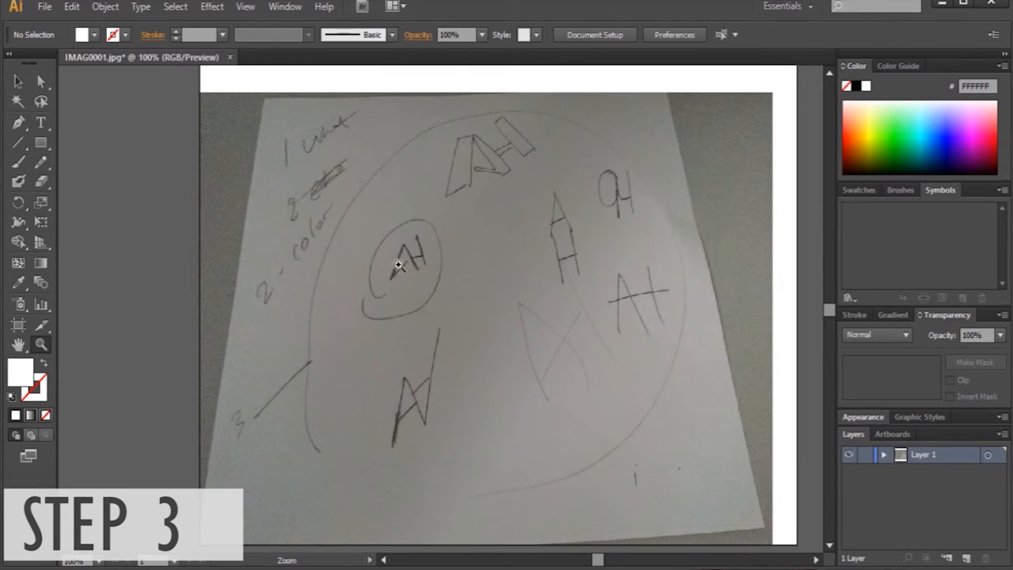
click(481, 139)
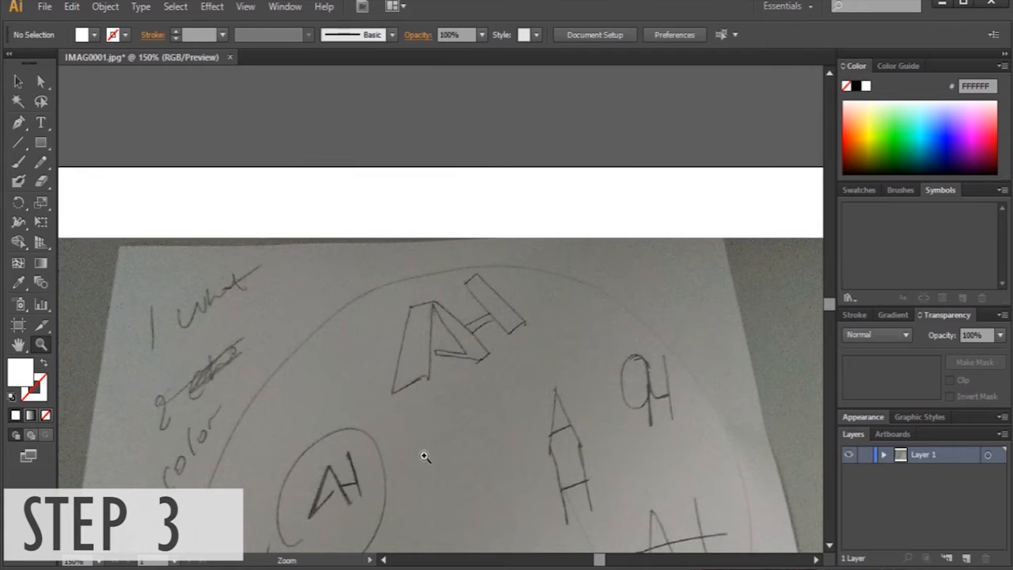
click(371, 380)
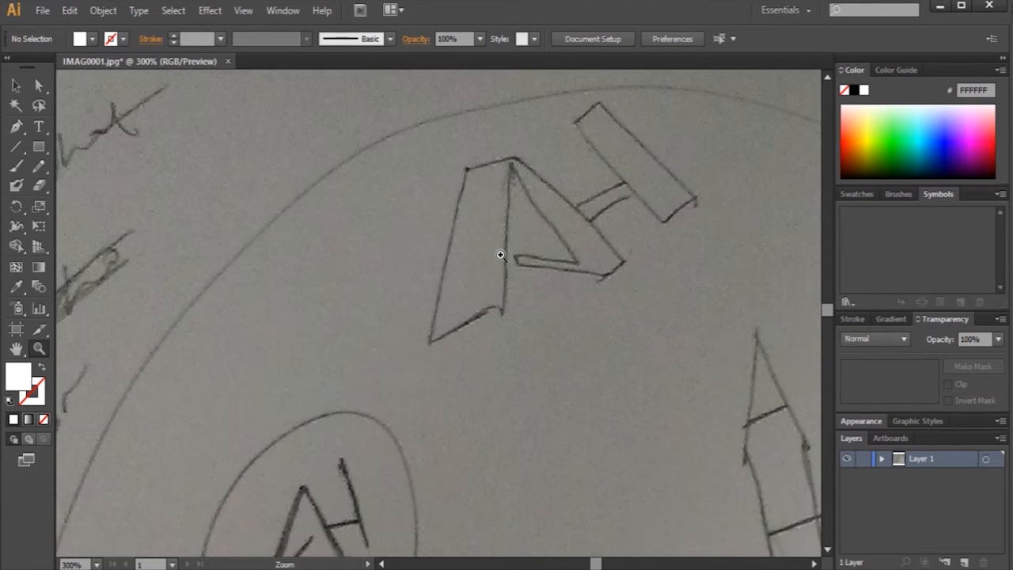
drag(500, 255, 413, 302)
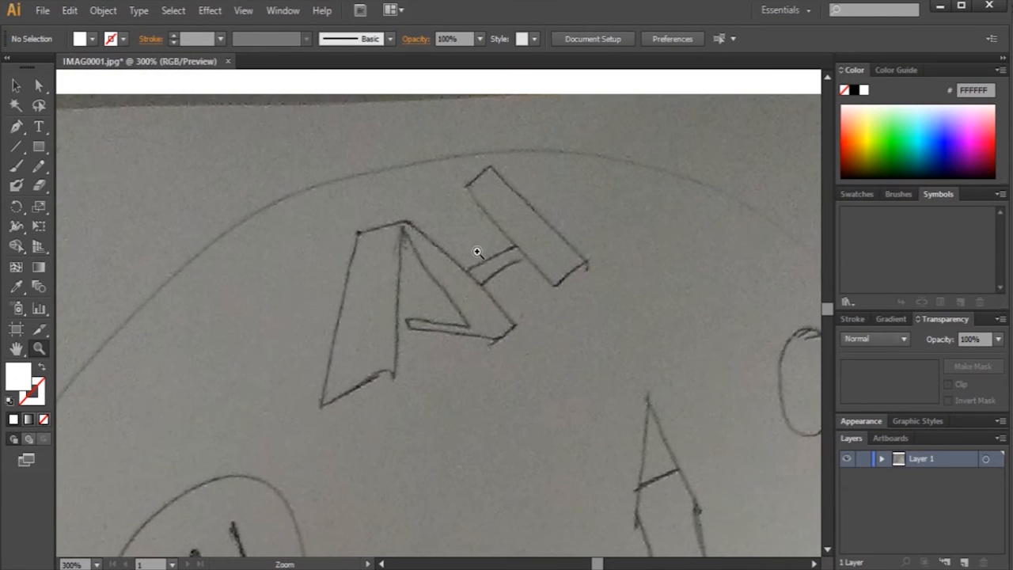
click(432, 261)
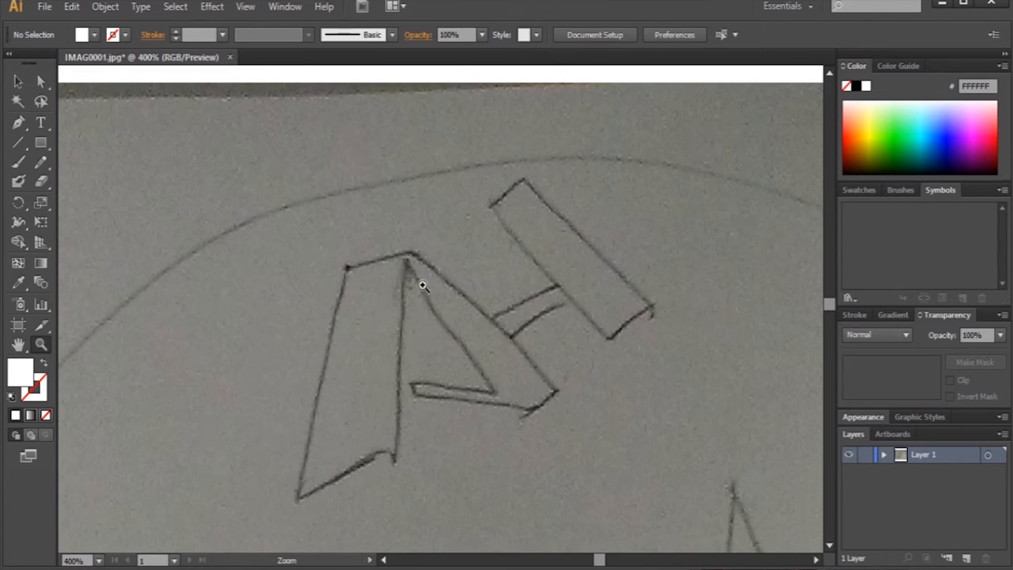
click(274, 317)
key(p)
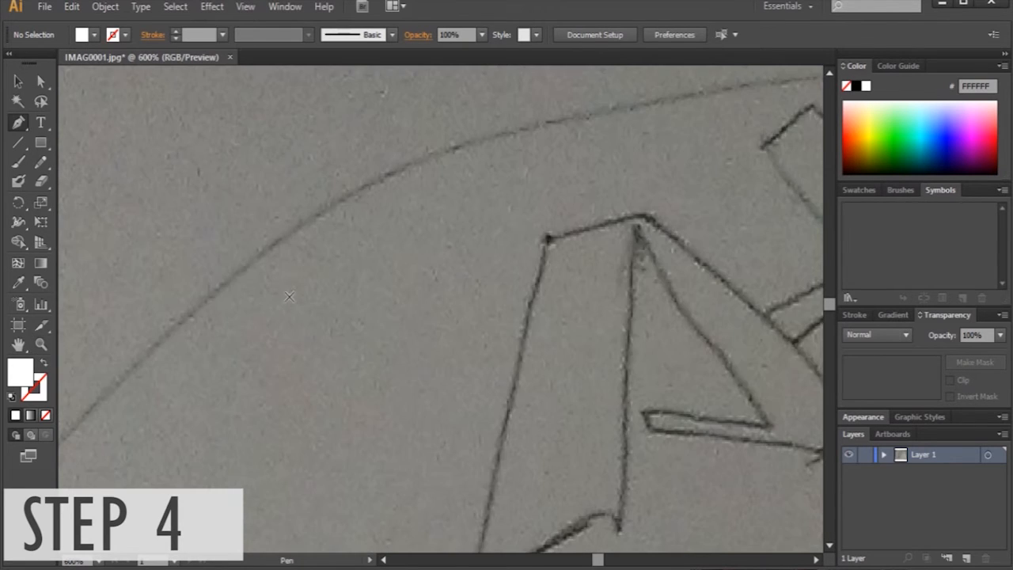
drag(536, 274, 475, 172)
click(483, 132)
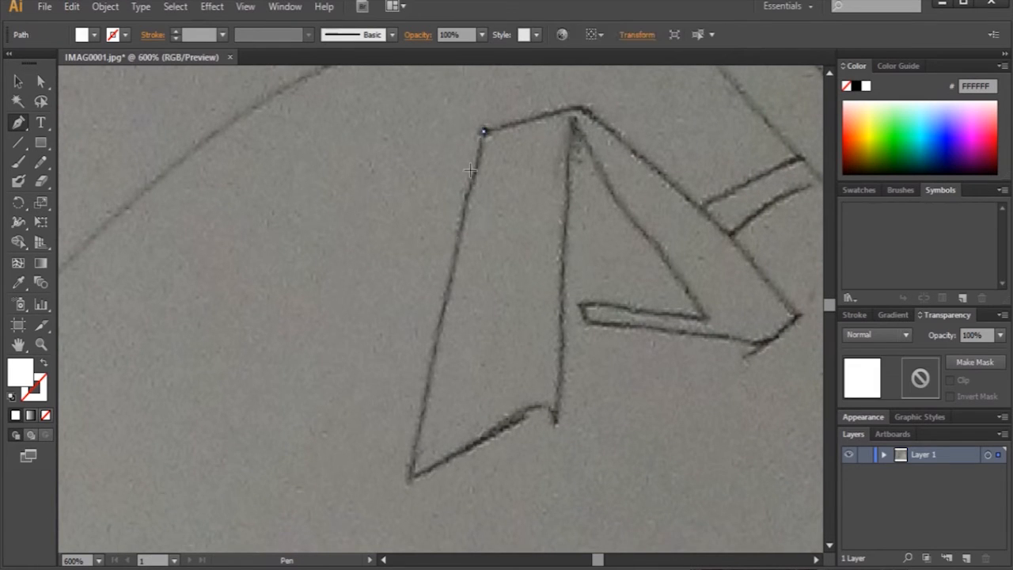
click(409, 478)
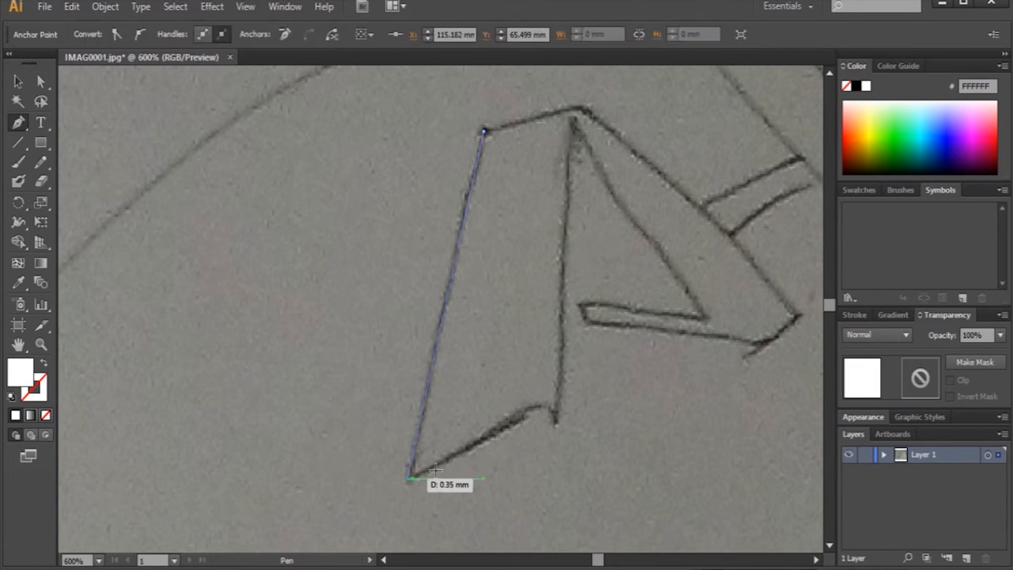
click(555, 417)
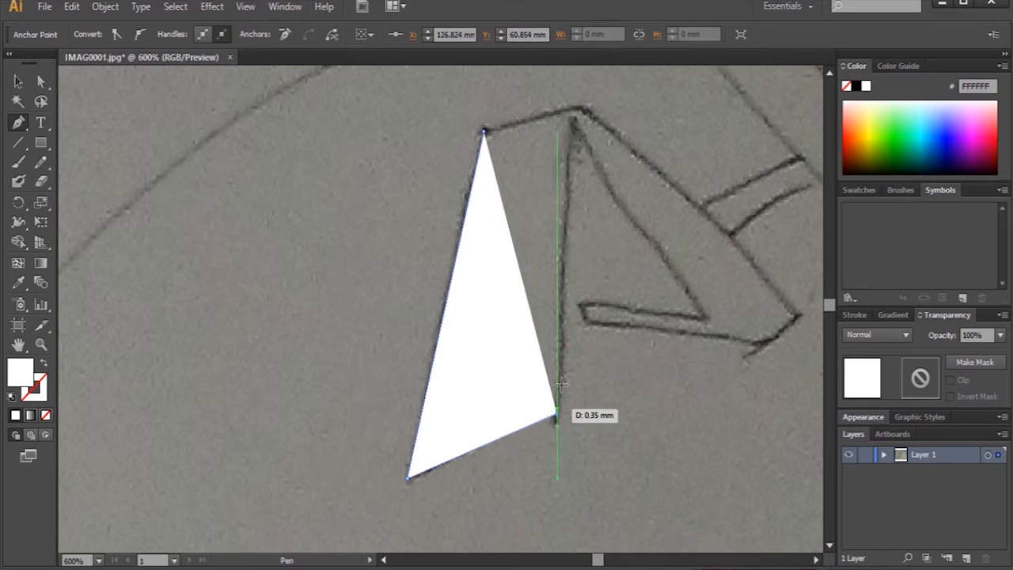
click(573, 121)
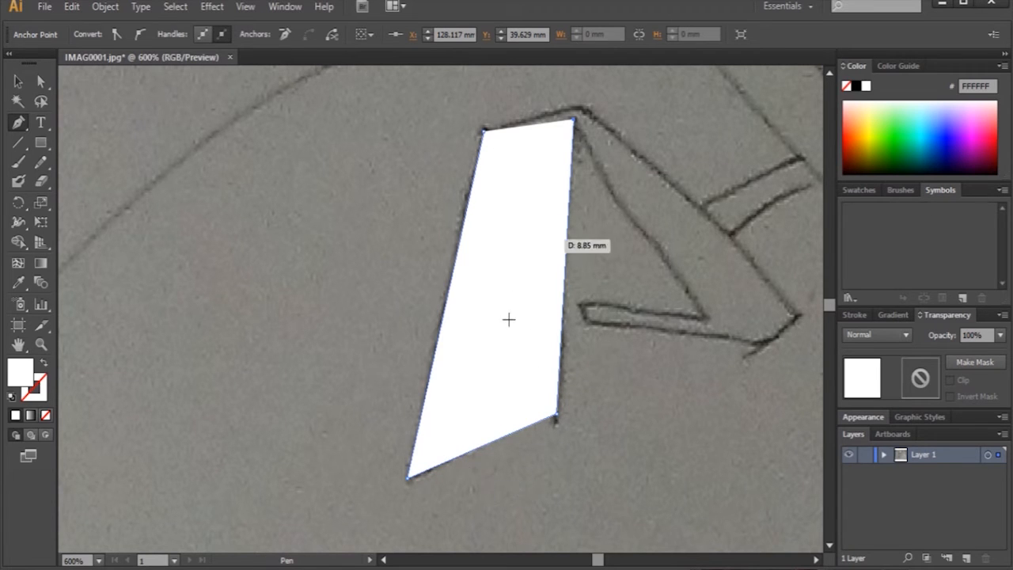
Swap the fill and stroke so the path being traced has no fill and a white outline.
click(45, 375)
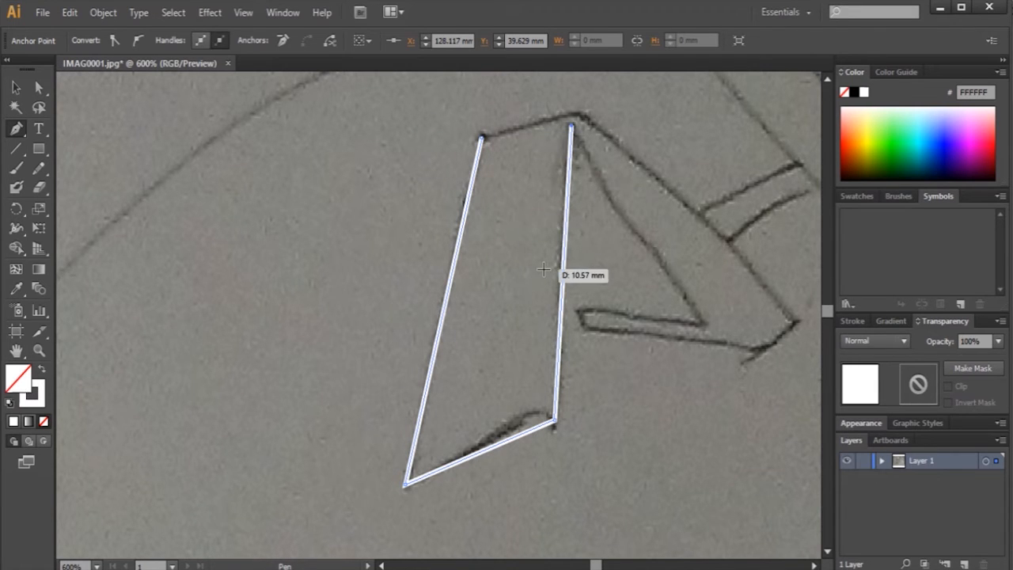
click(858, 424)
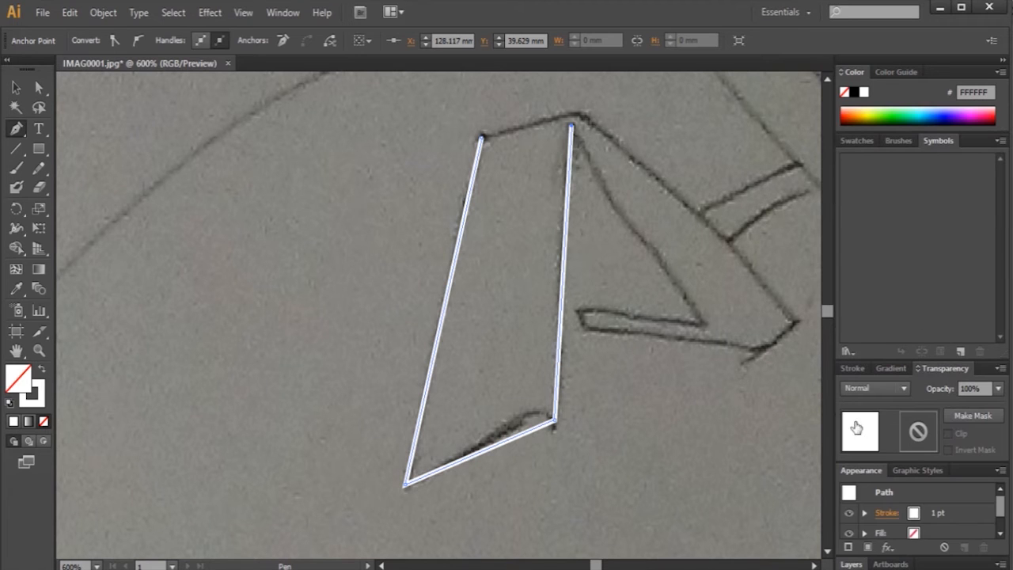
click(929, 536)
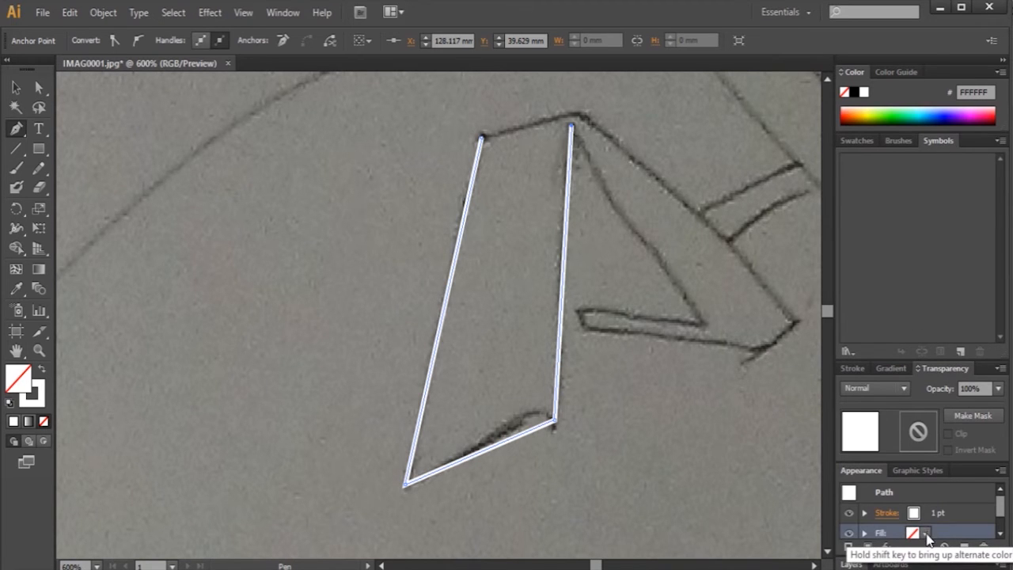
click(926, 535)
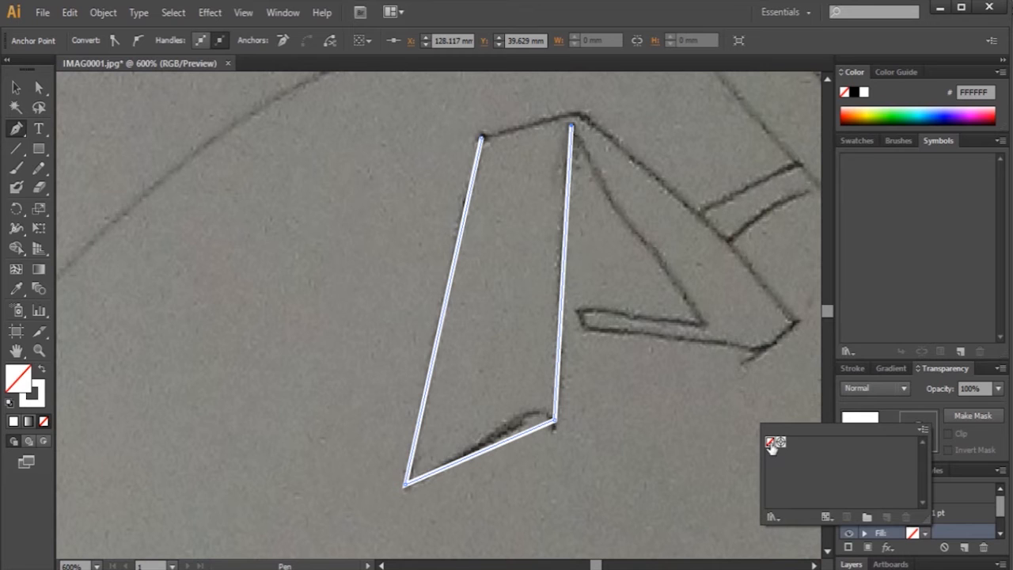
click(600, 386)
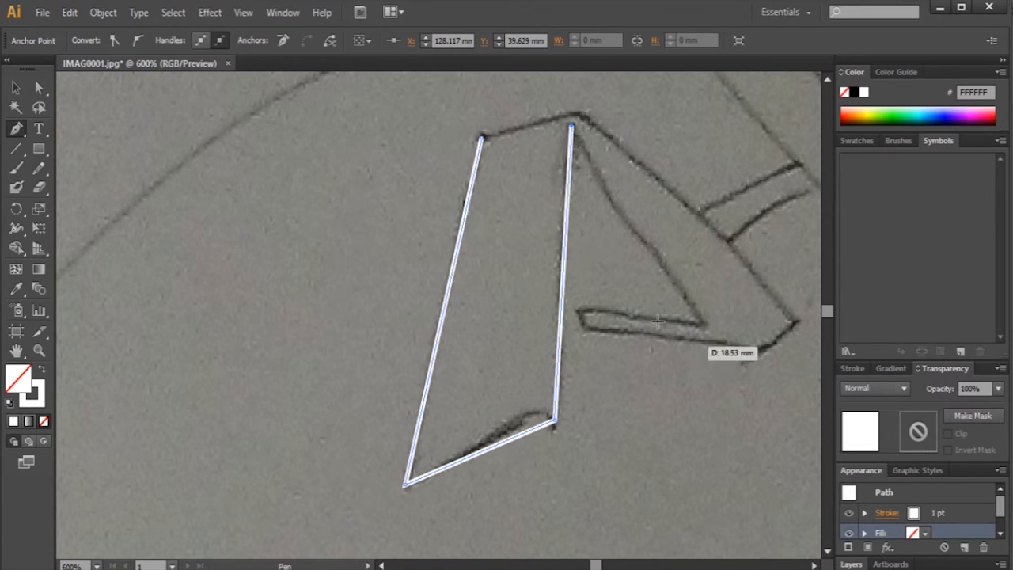
Continue the path around the A's inner triangle, crossbar and right leg, and close it at the upper-left starting corner.
click(701, 326)
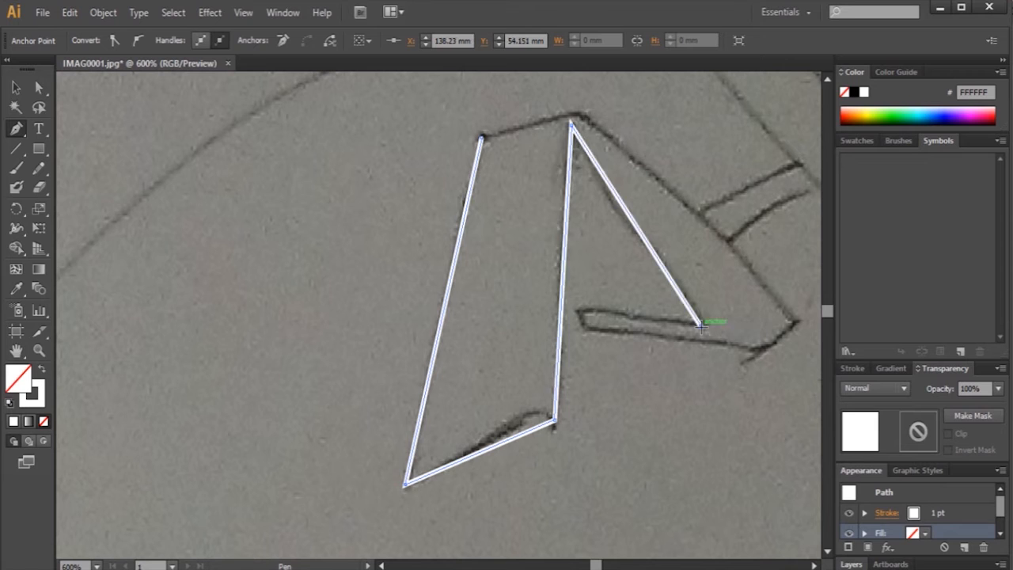
click(578, 310)
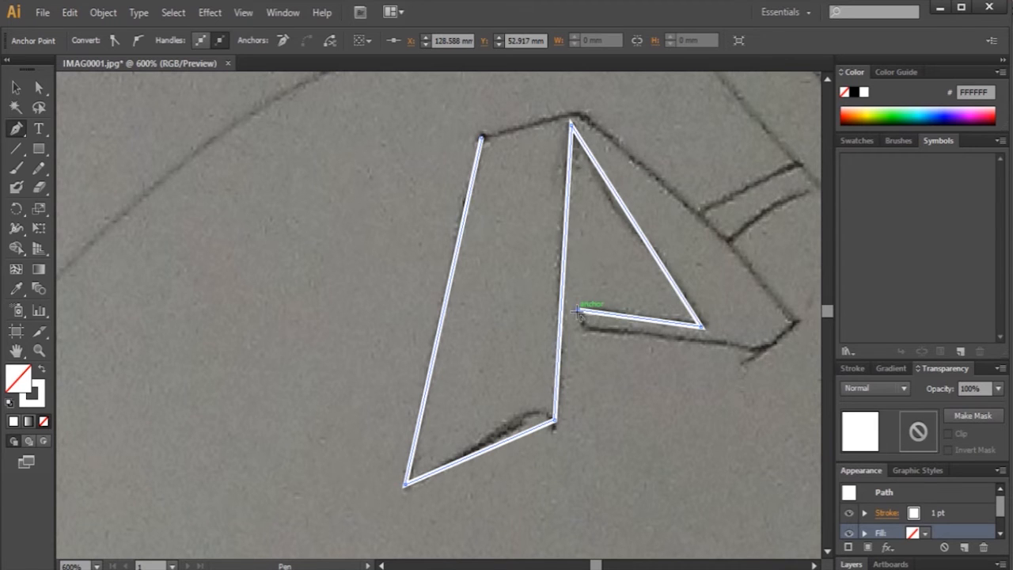
click(586, 334)
click(766, 351)
click(796, 325)
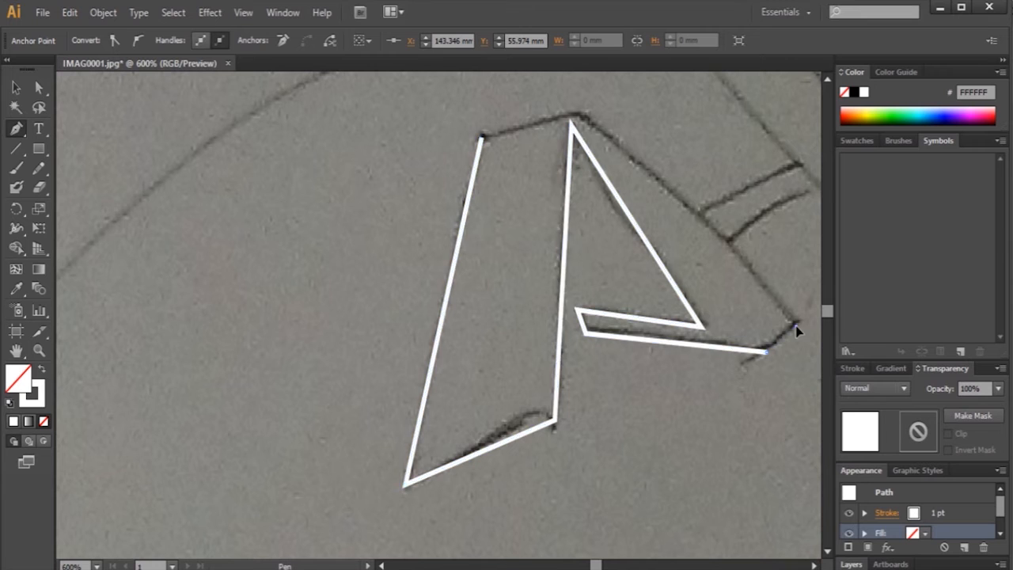
click(569, 93)
click(480, 138)
Trace the slanted bar of the H and its short crossbar meeting the A as one closed straight-sided path.
drag(620, 249, 436, 353)
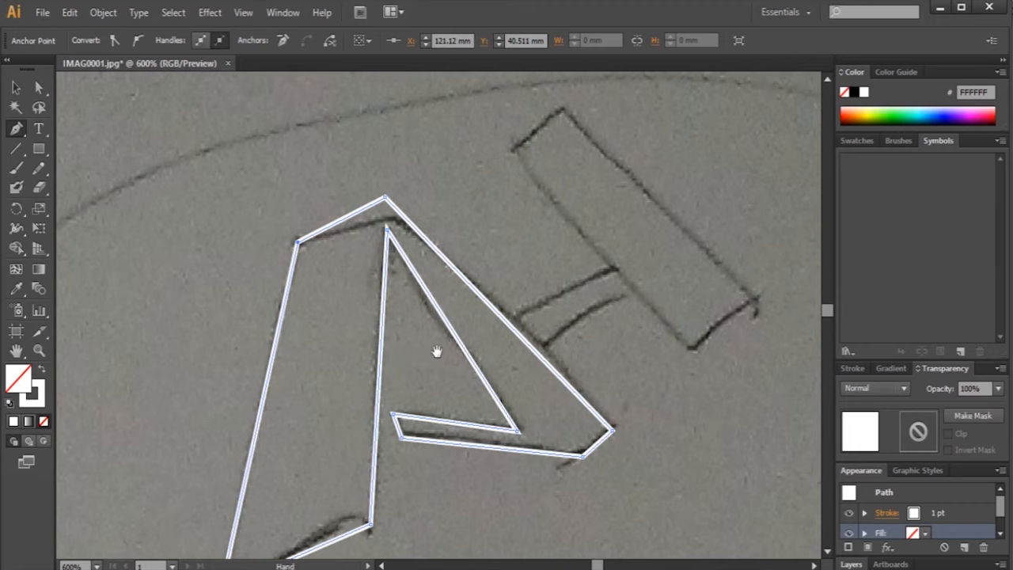
click(515, 149)
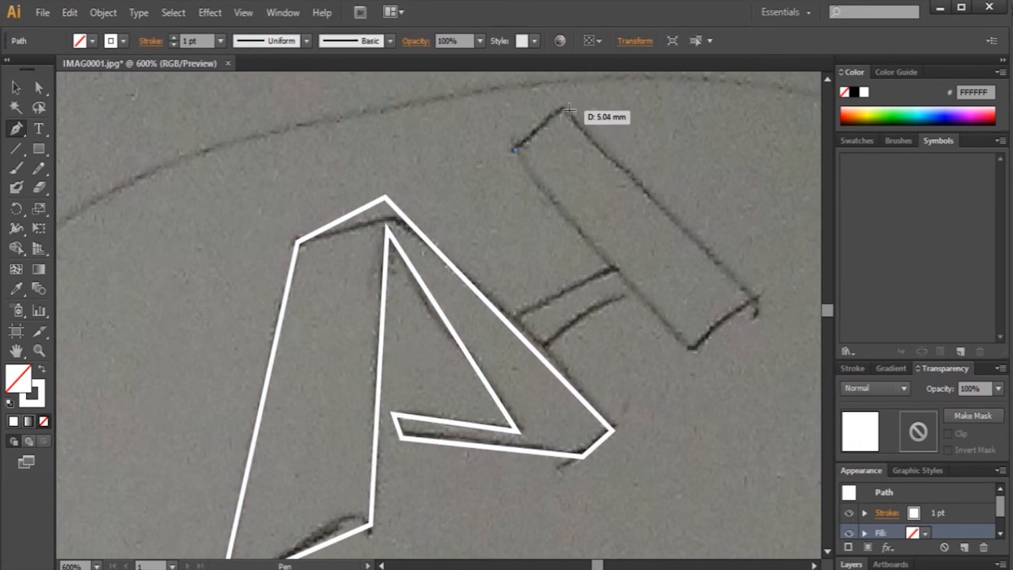
click(564, 109)
click(757, 298)
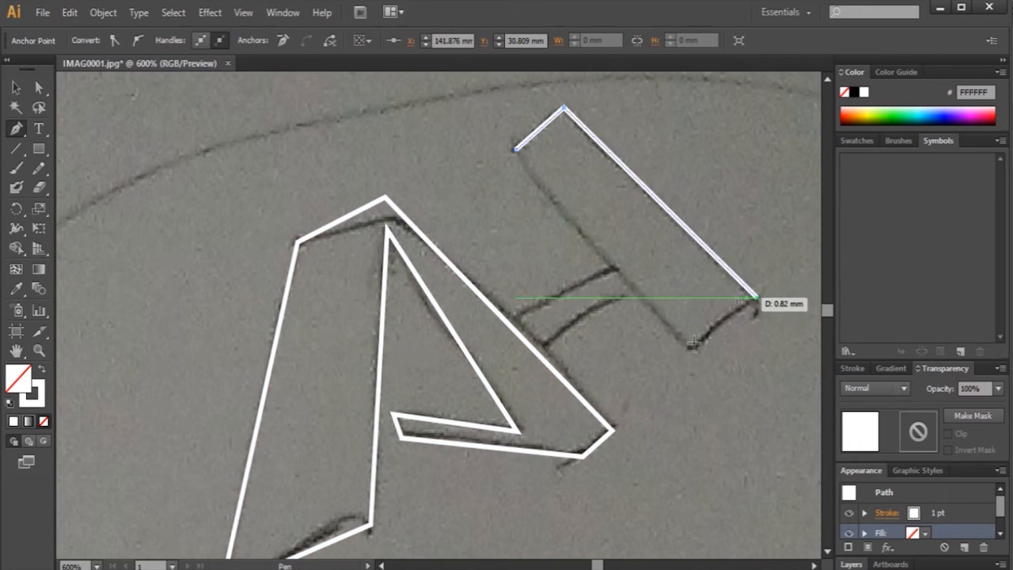
click(694, 349)
click(635, 294)
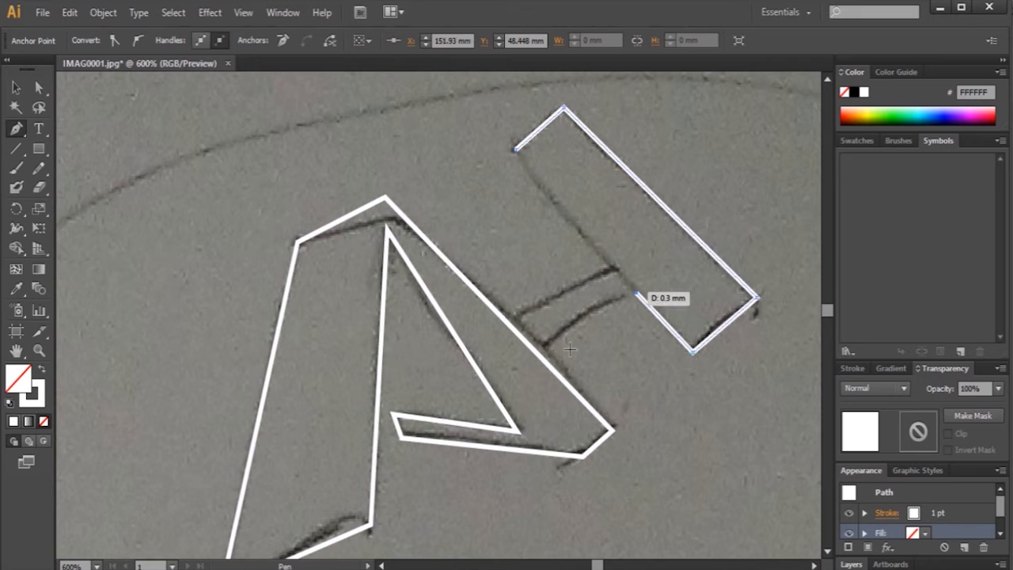
click(541, 355)
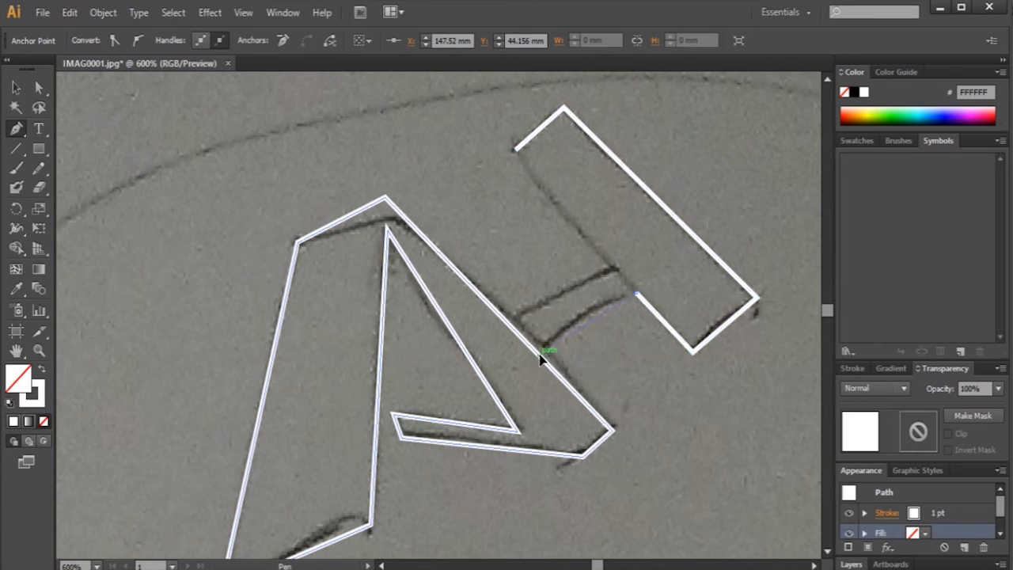
click(505, 320)
click(608, 268)
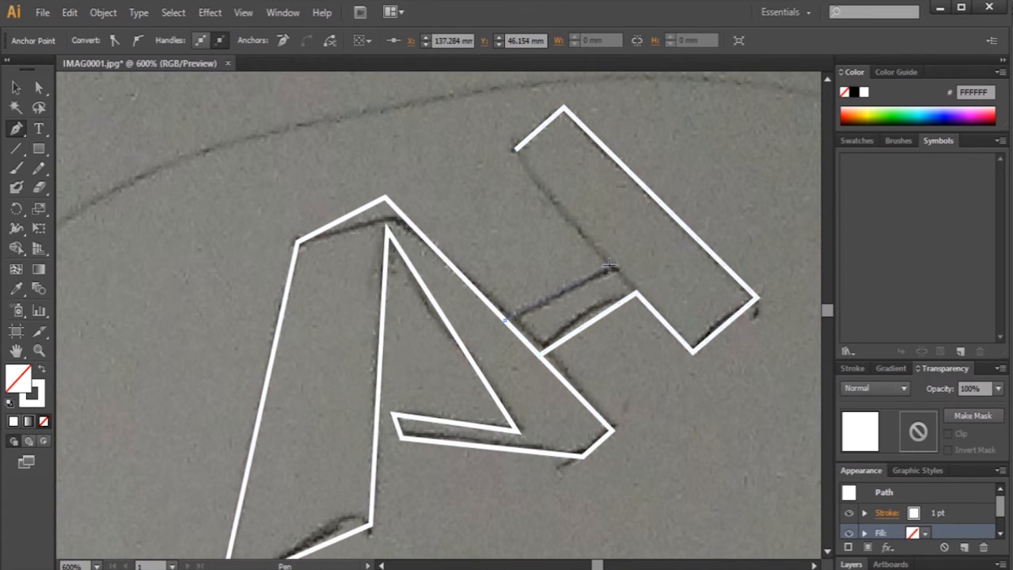
click(515, 150)
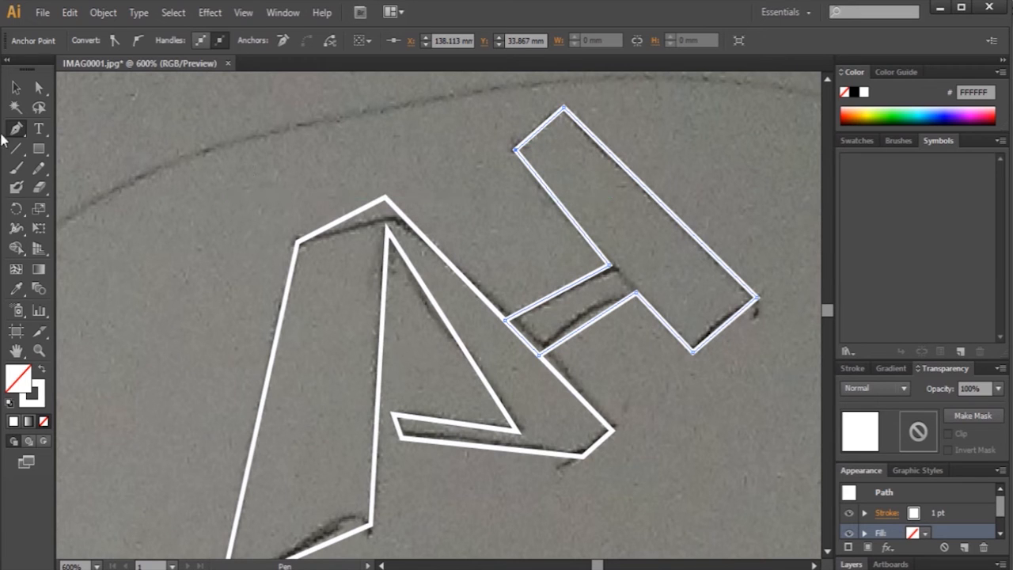
Select the traced H path, load the Basic RGB default swatch library for its fill, and place the swatches clear of the tracing.
click(16, 87)
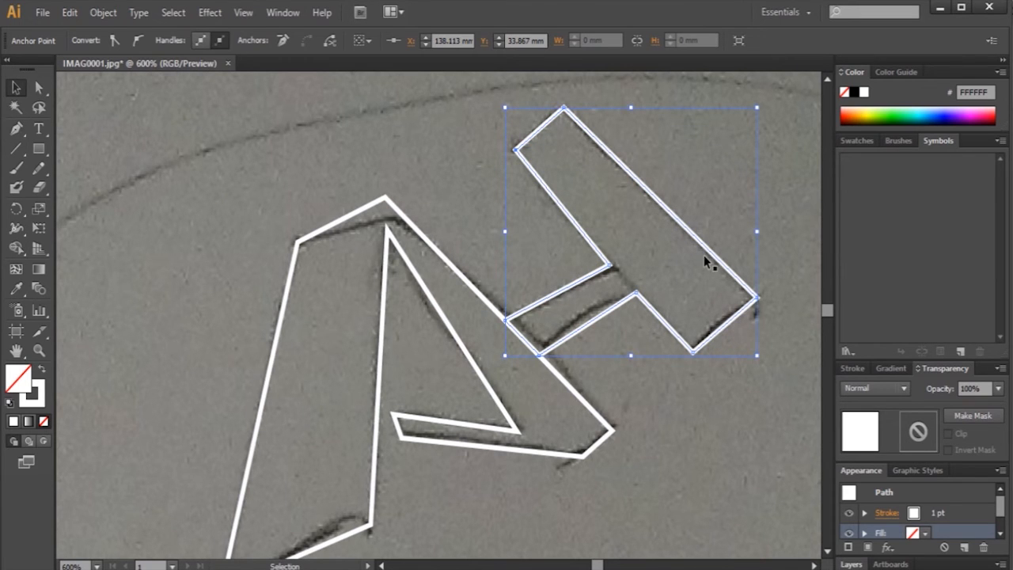
click(662, 295)
click(662, 198)
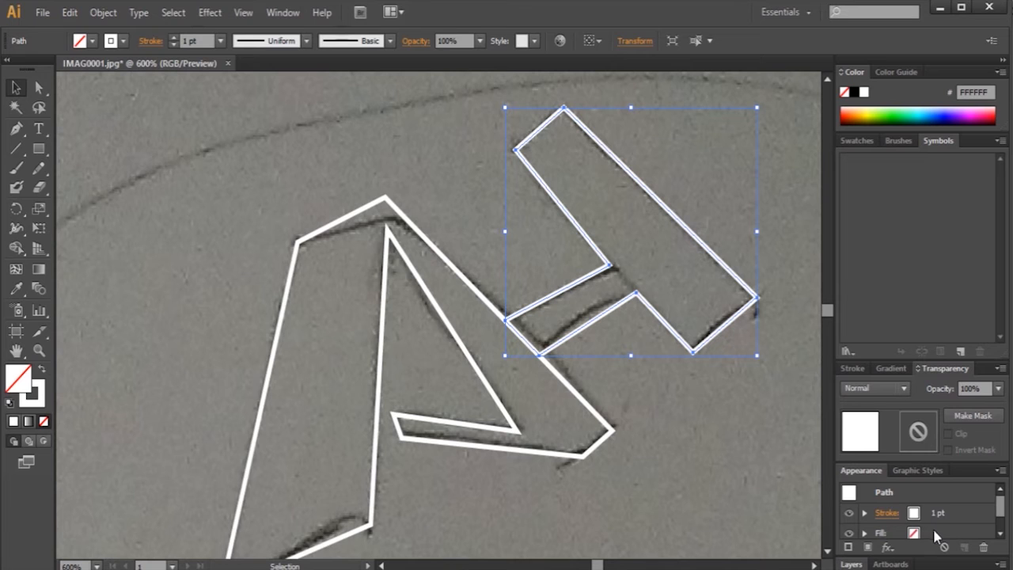
scroll(934, 532, down, 1)
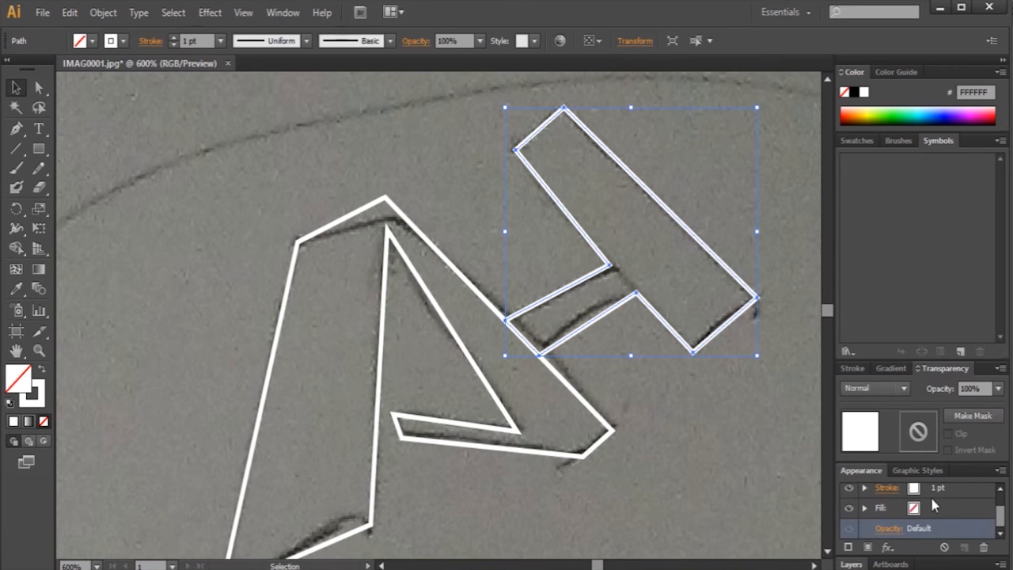
click(931, 503)
click(929, 510)
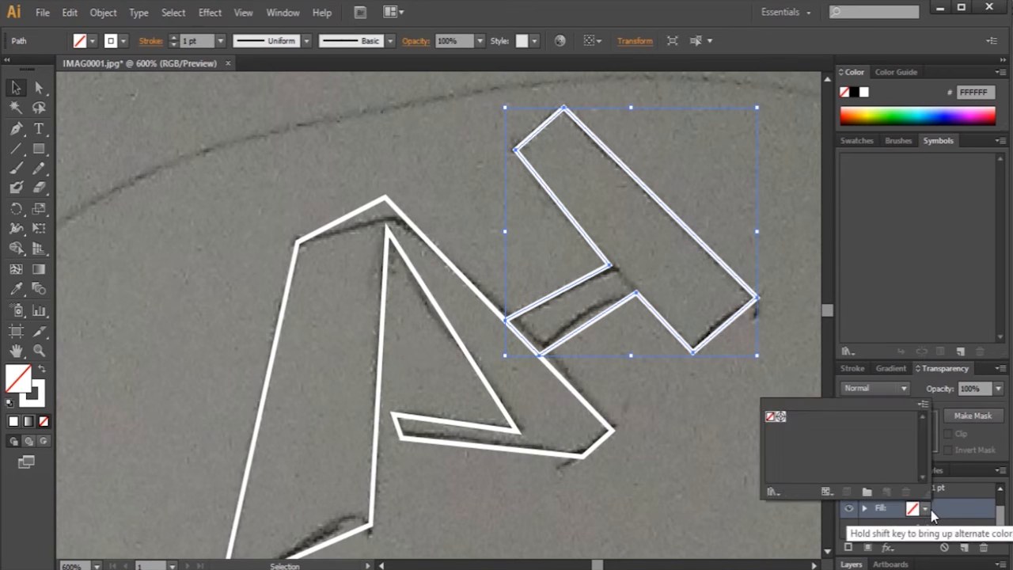
click(929, 511)
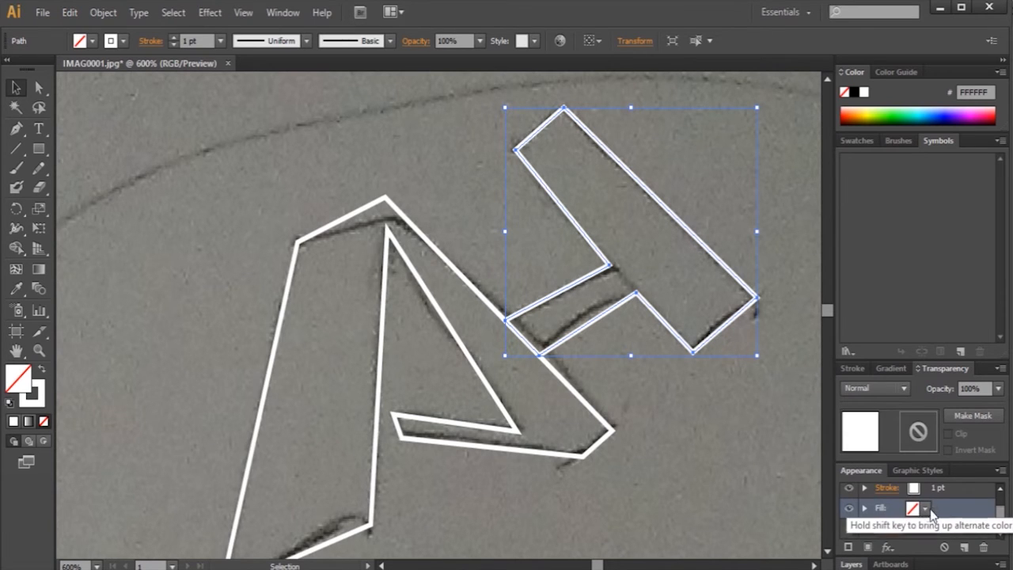
click(925, 509)
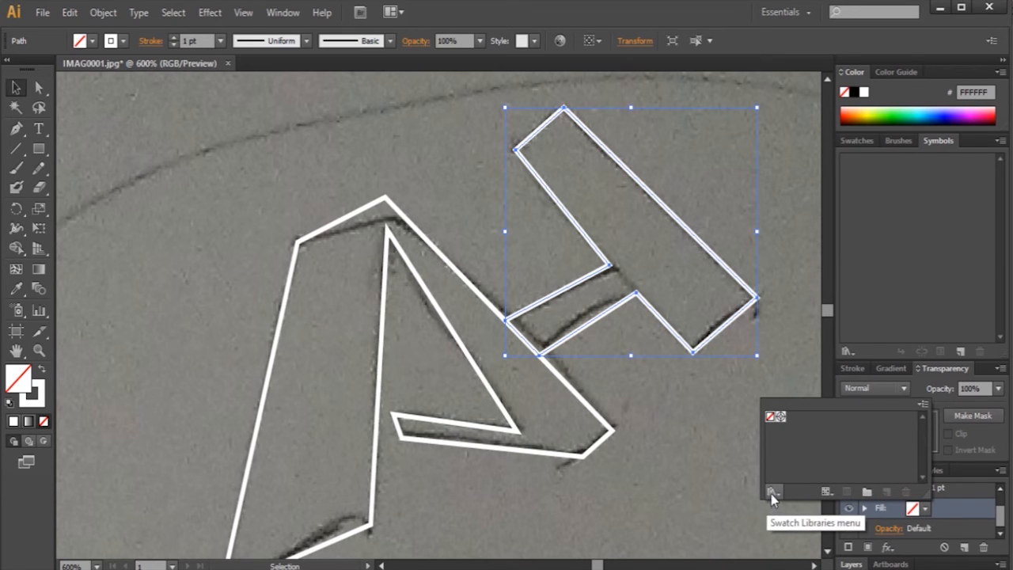
click(773, 492)
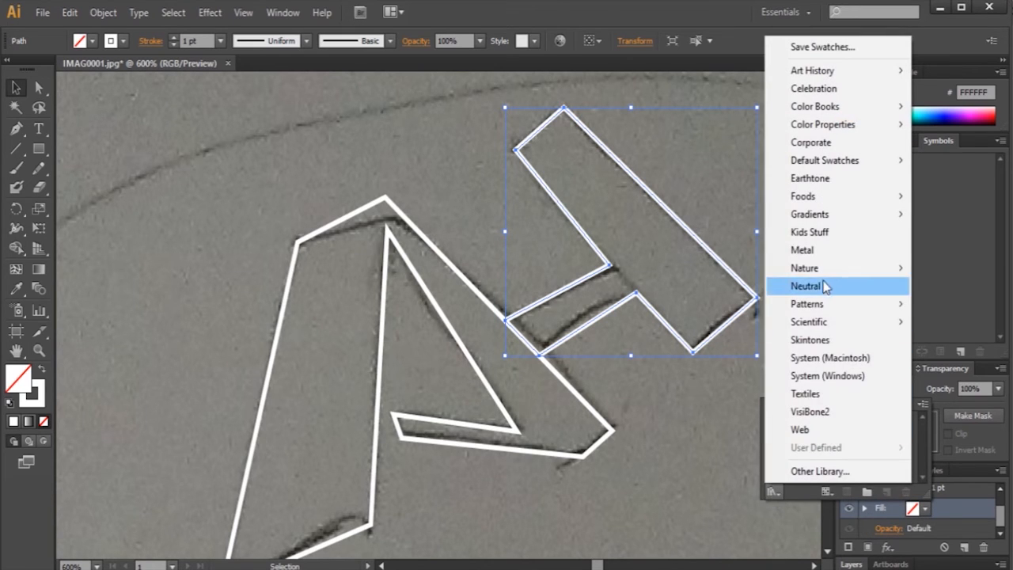
mouse_move(877, 201)
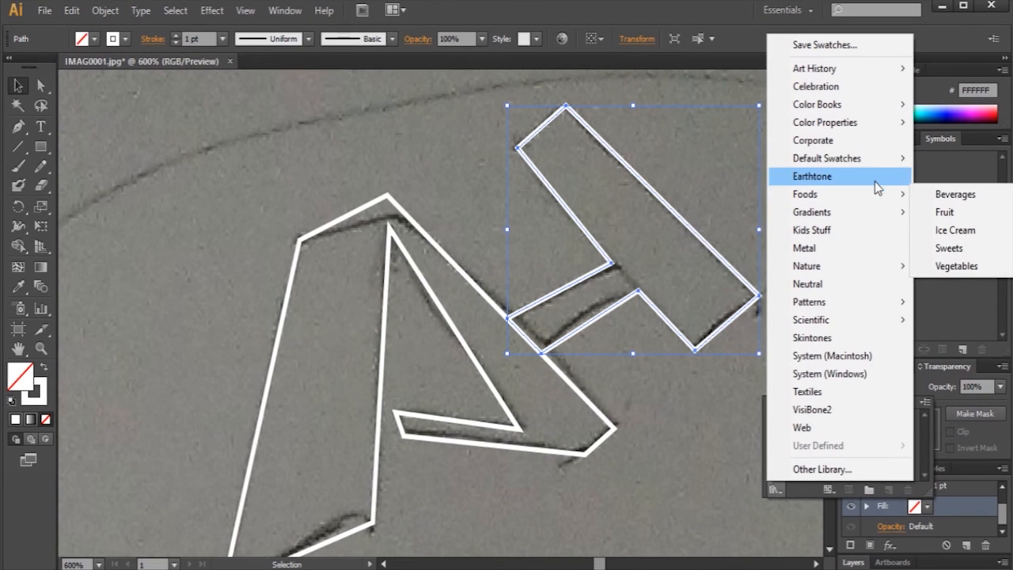
mouse_move(869, 167)
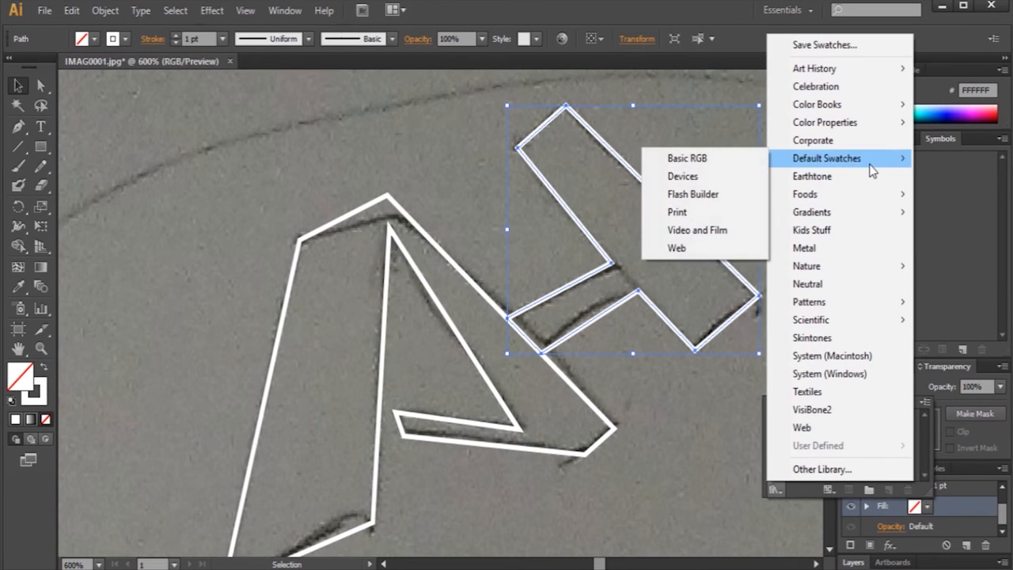
click(715, 164)
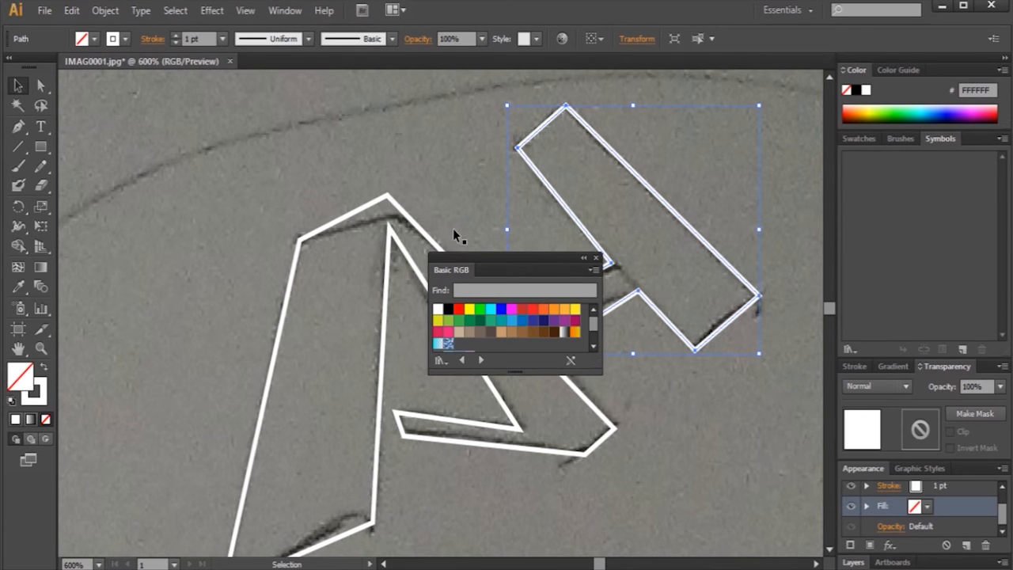
drag(497, 258, 214, 112)
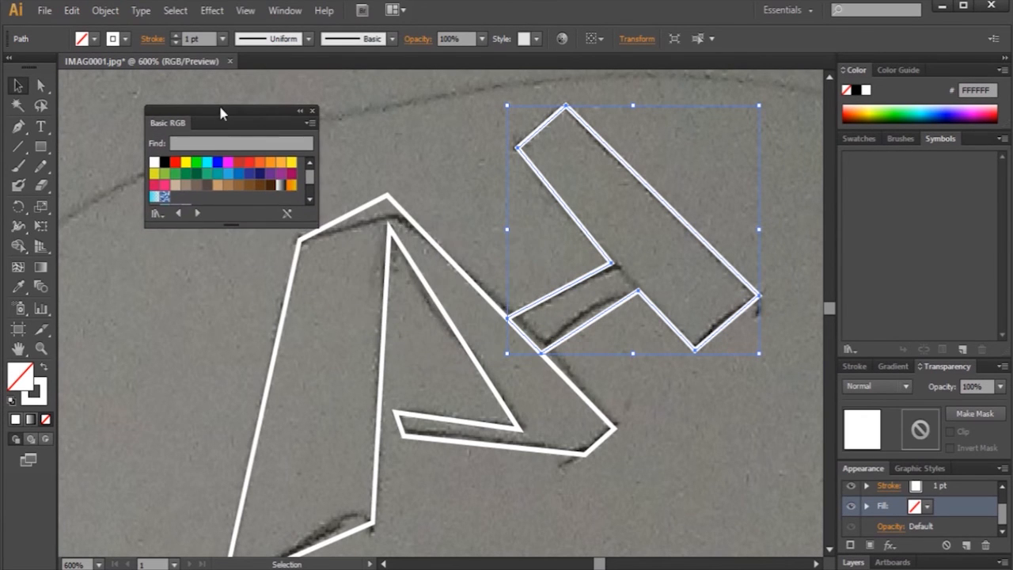
Fill the H path and the A path with white from the Basic RGB swatches, and deselect them.
click(155, 162)
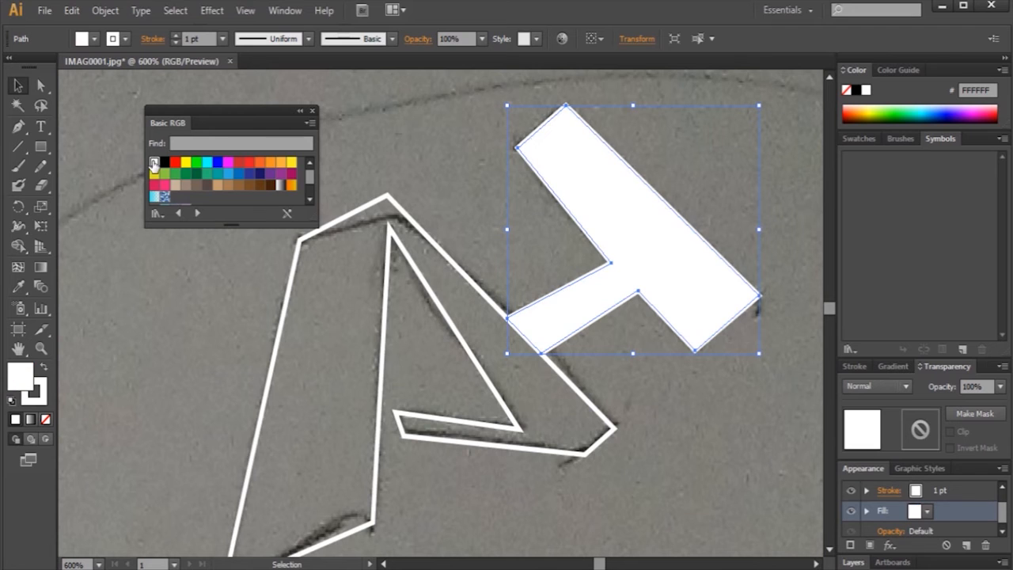
click(388, 270)
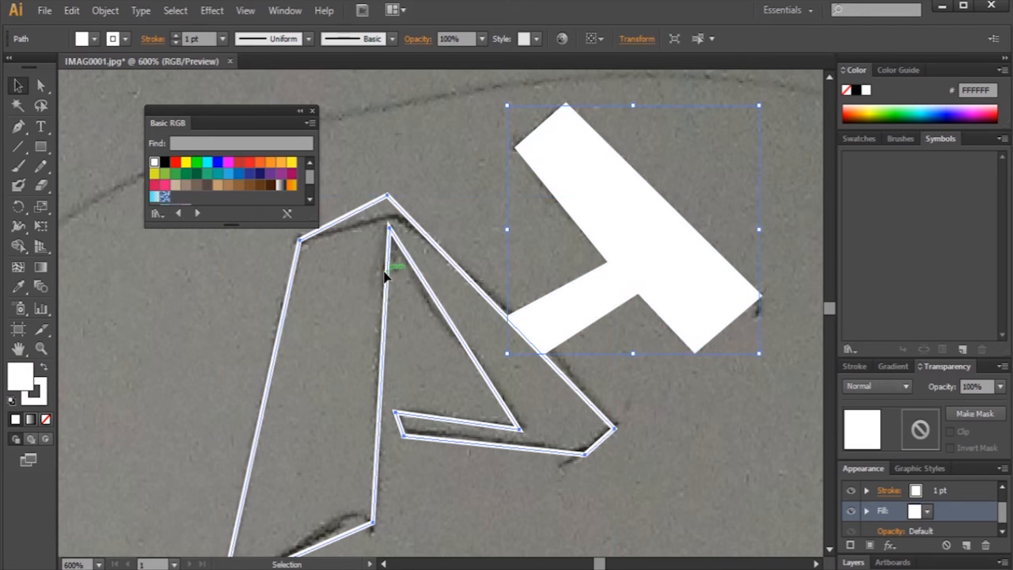
click(154, 163)
click(747, 431)
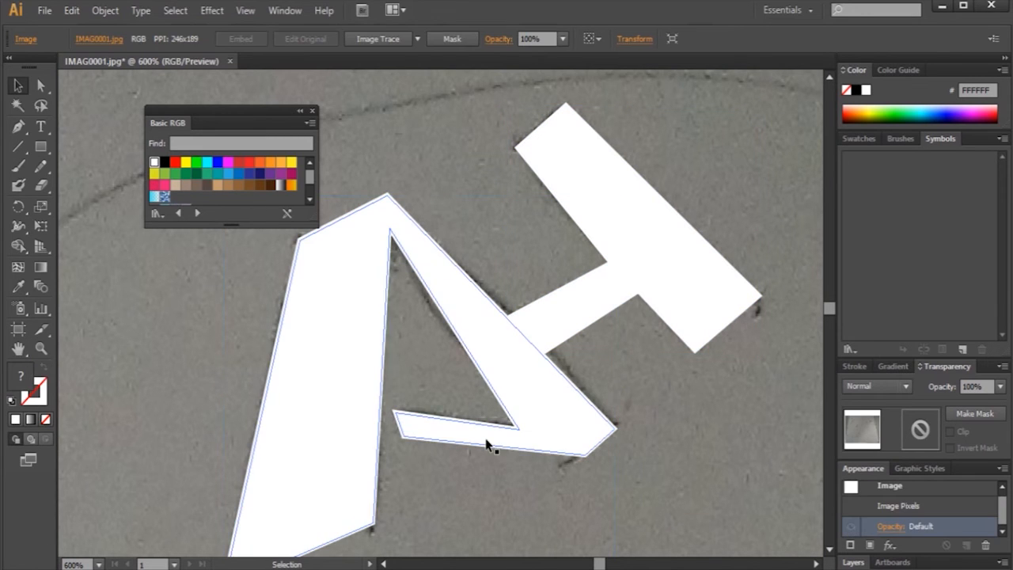
Change the fill of both the A and the H shapes to pure red from the Basic RGB swatches.
key(z)
alt+click(504, 238)
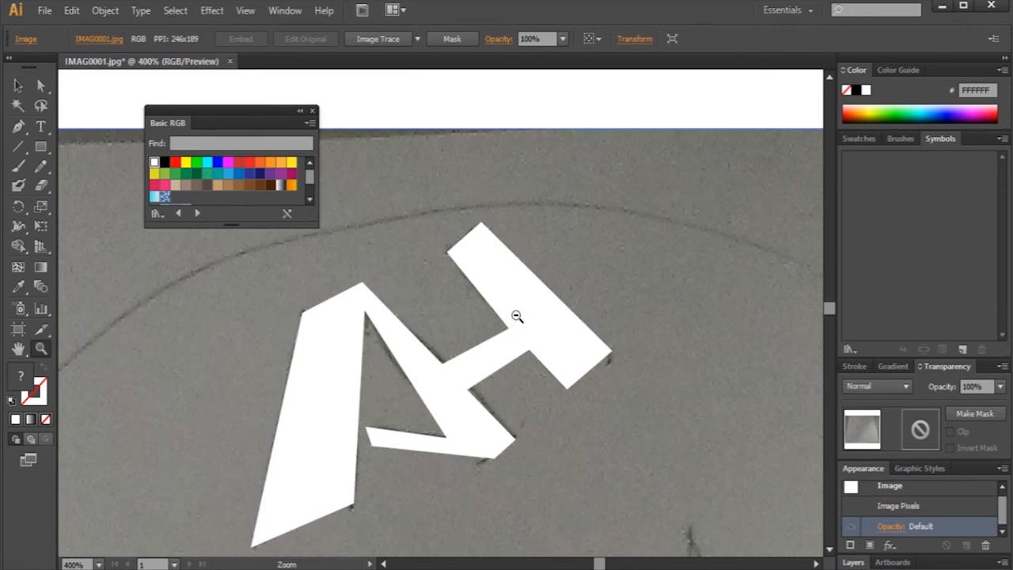
alt+click(350, 466)
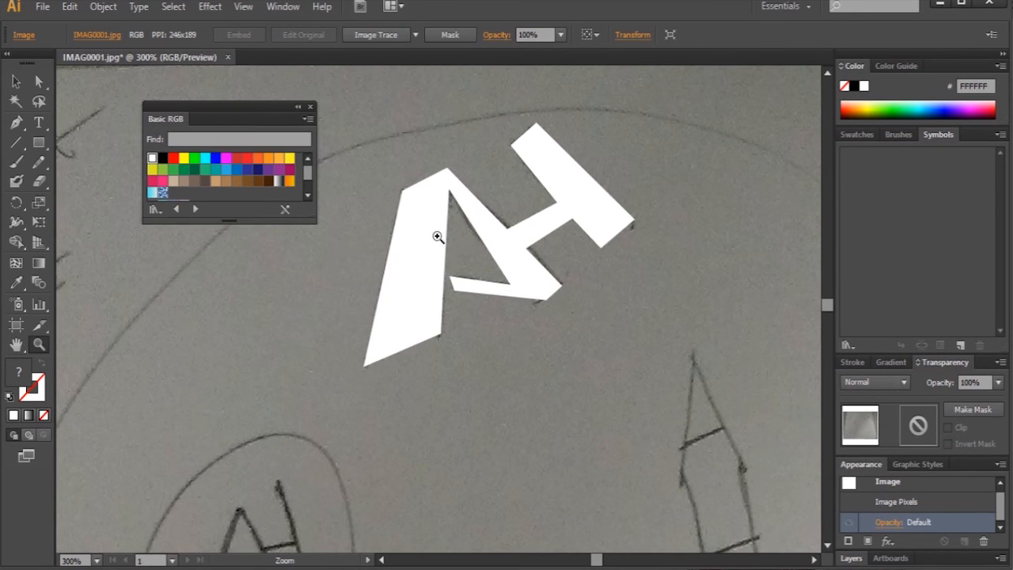
key(v)
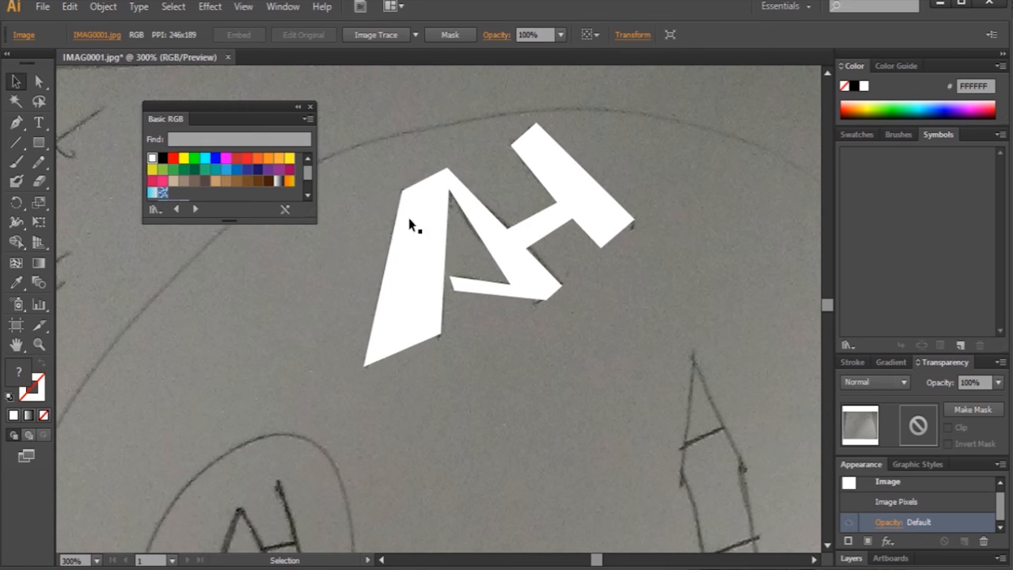
click(411, 226)
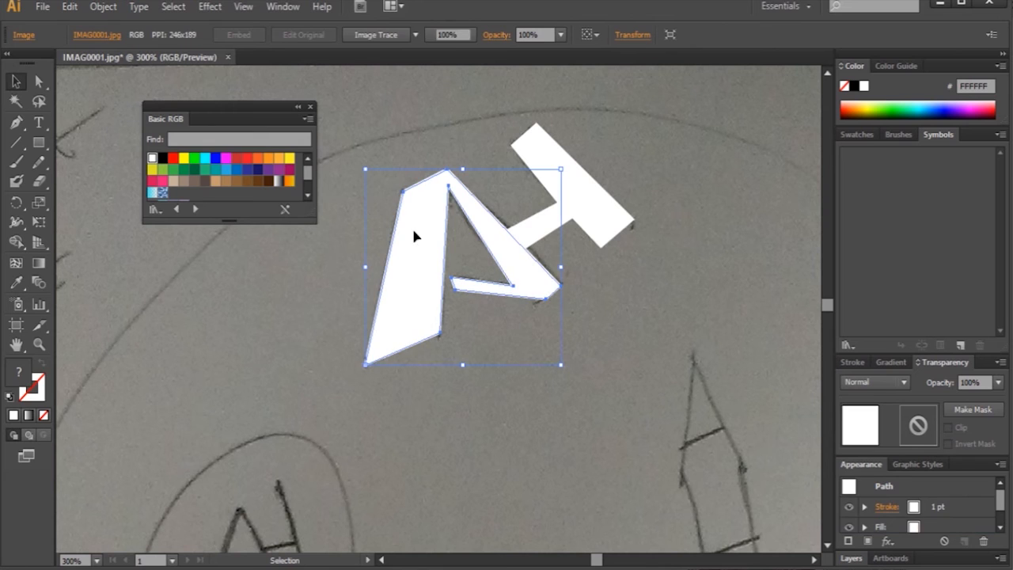
click(175, 159)
click(586, 190)
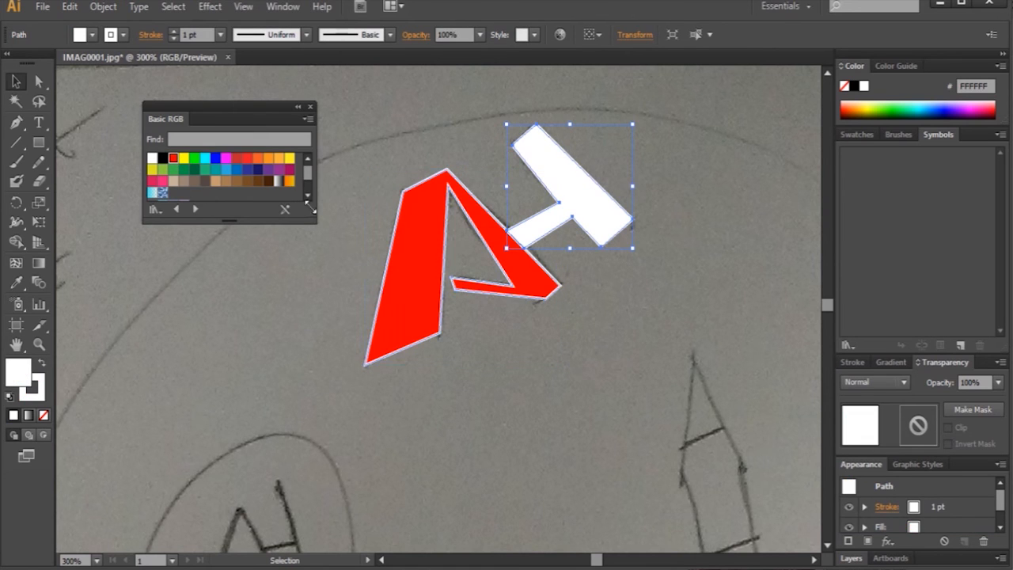
click(173, 158)
Remove the white outline from the H and the A by setting their strokes to none, and deselect them.
click(125, 34)
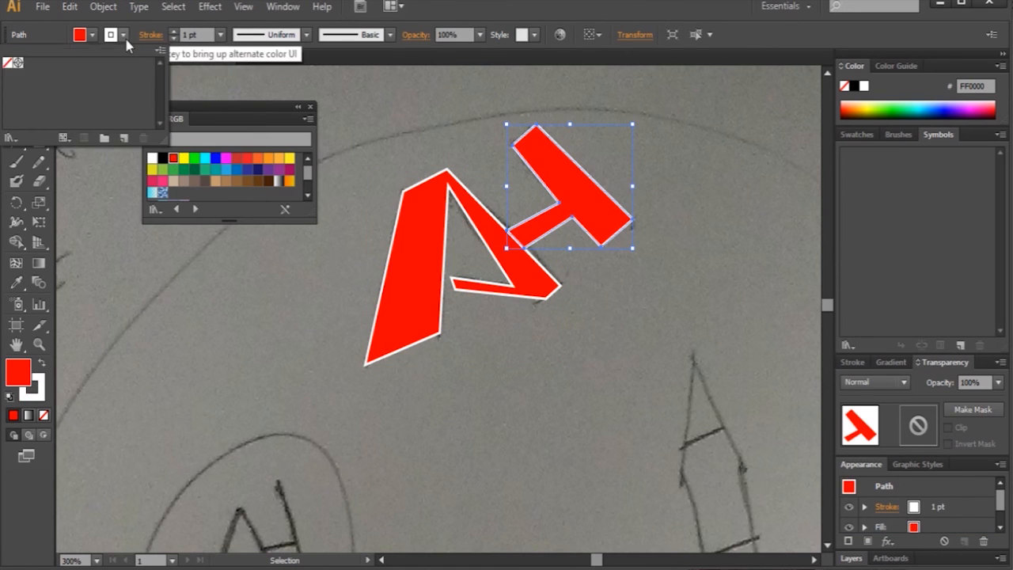
click(7, 61)
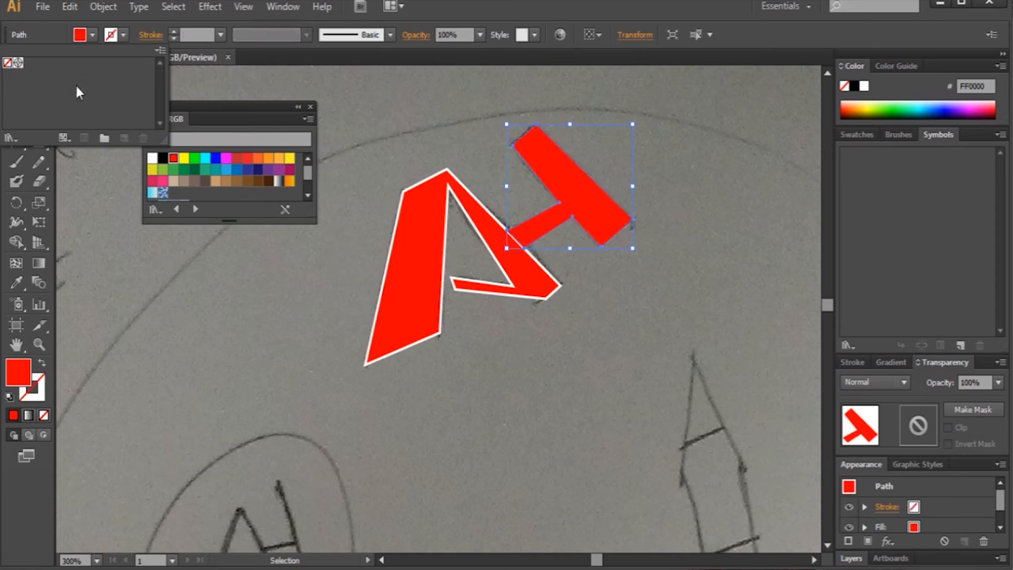
click(414, 277)
click(420, 268)
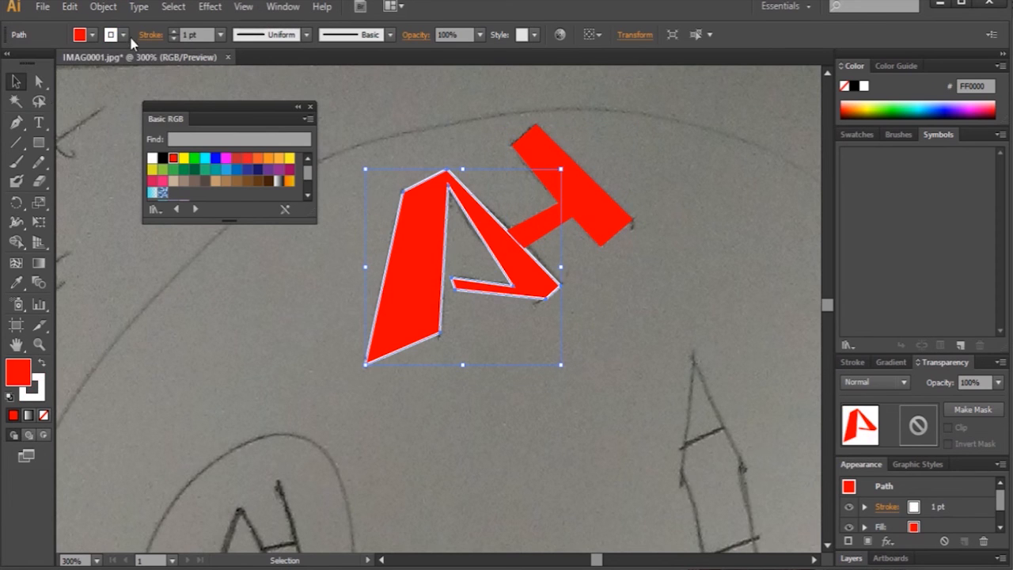
click(124, 35)
click(7, 63)
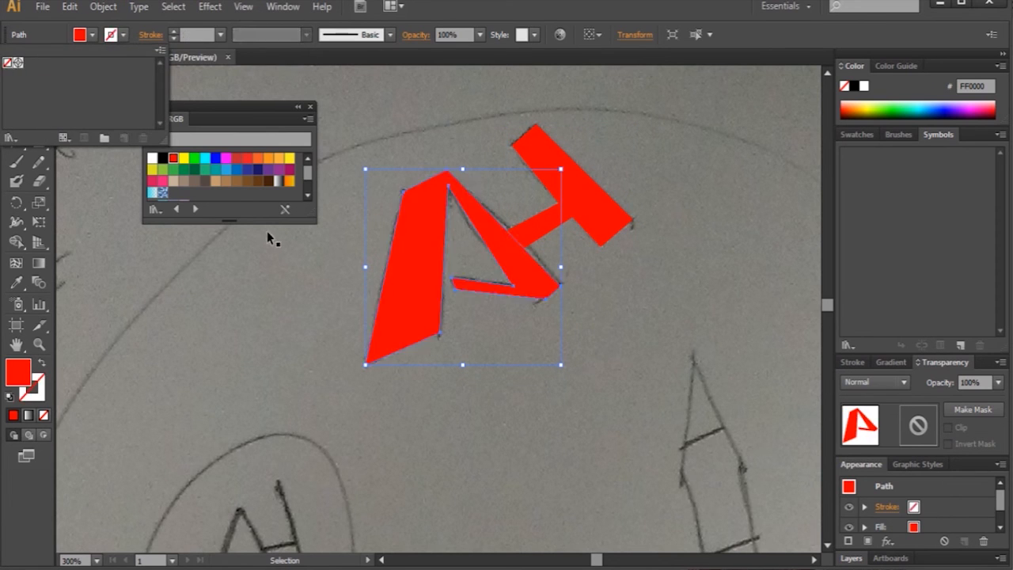
click(503, 382)
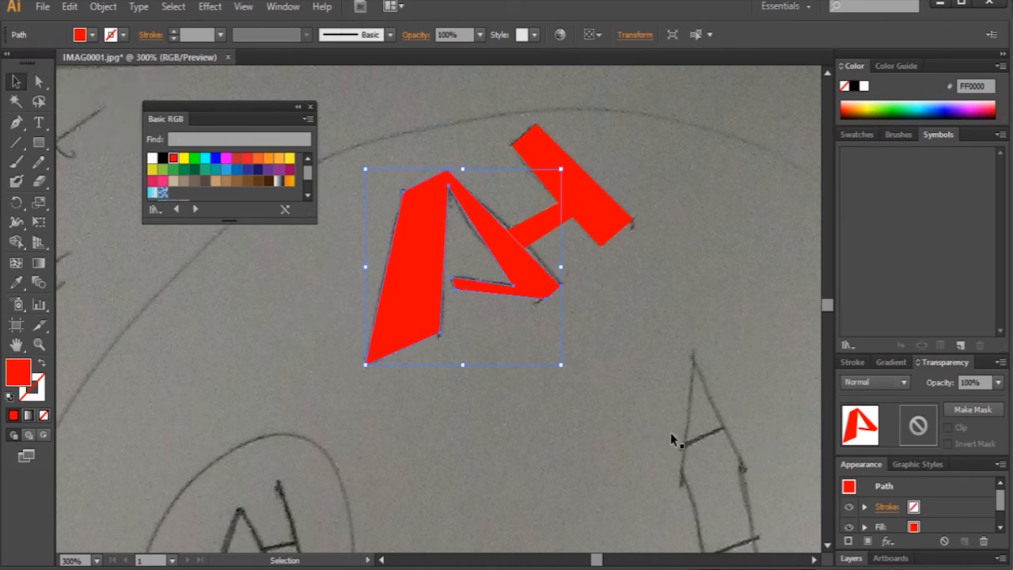
click(531, 364)
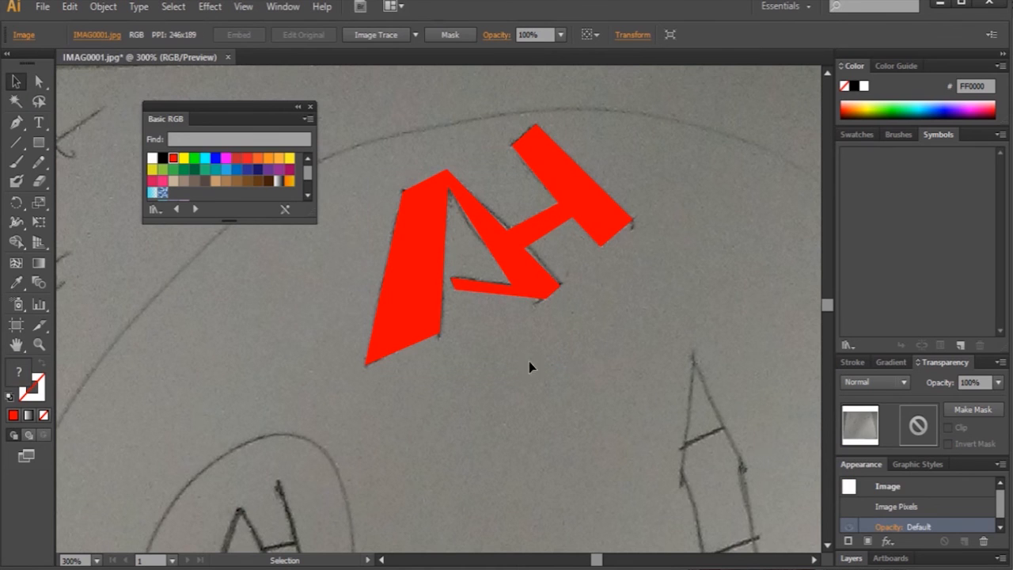
Hide the photographed sketch image in Layer 1 so only the two red letter paths show.
click(866, 559)
click(882, 455)
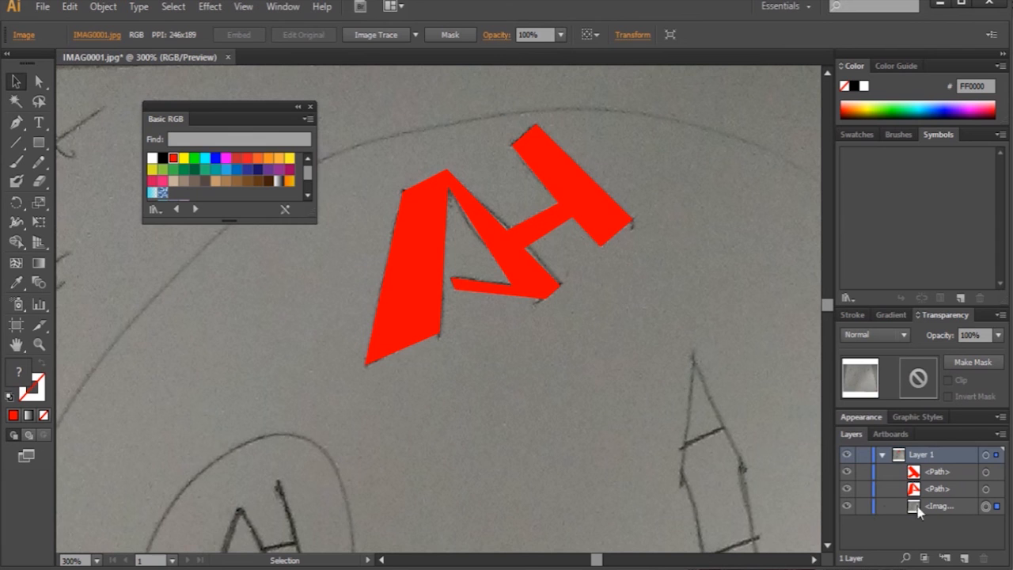
click(846, 506)
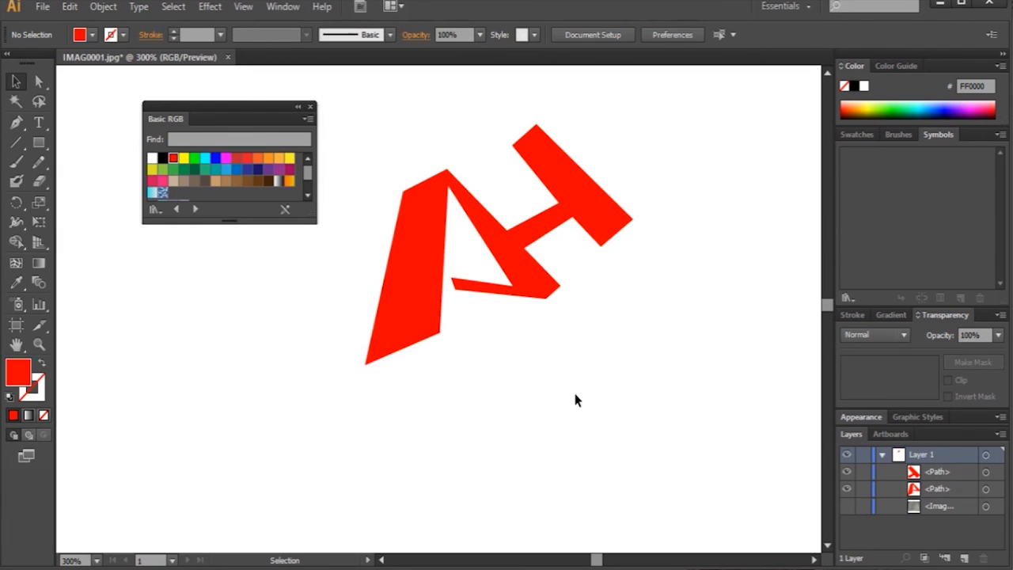
Select both letter shapes, rotate them upright, and enlarge the AH monogram around the middle of the artboard.
key(z)
alt+click(420, 334)
drag(472, 315, 590, 472)
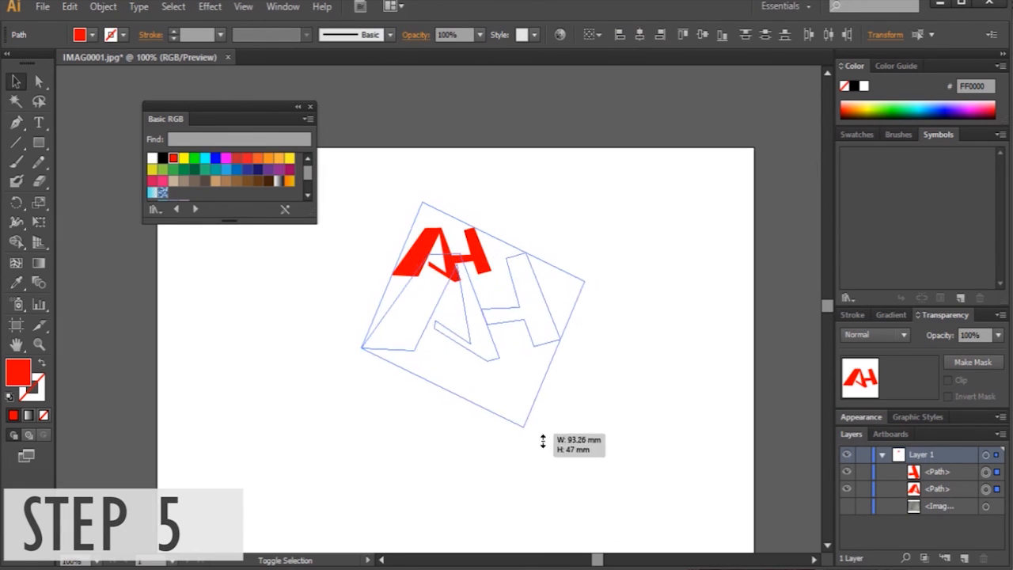
click(663, 344)
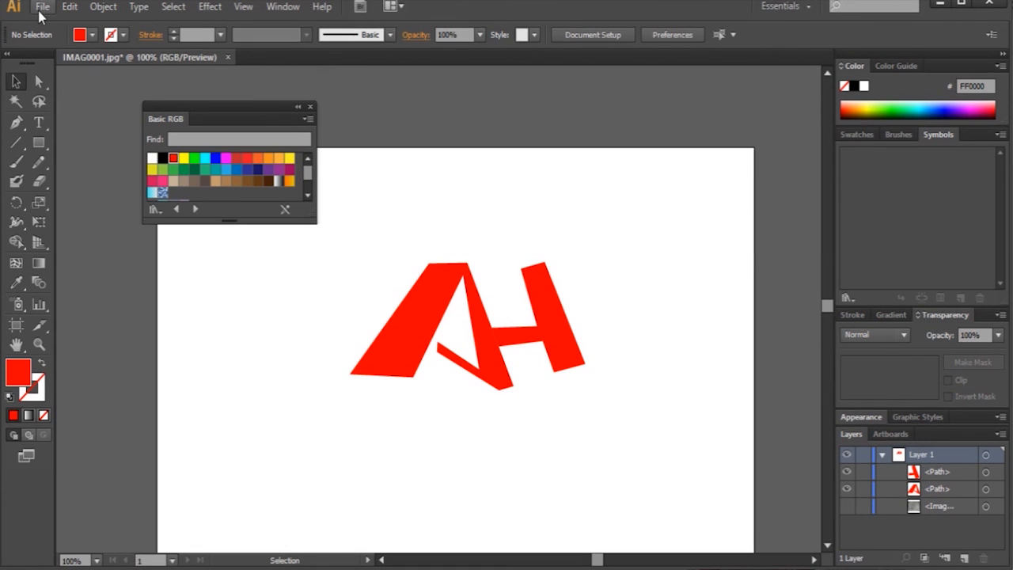
Export the artwork to the Desktop as a PNG file named NEW LOGO.png.
click(42, 8)
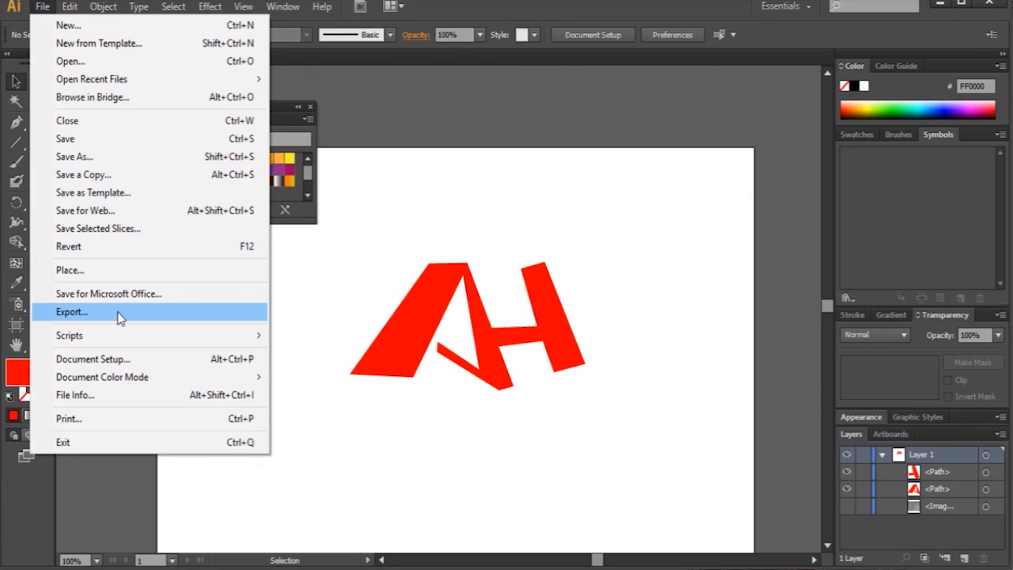
click(119, 316)
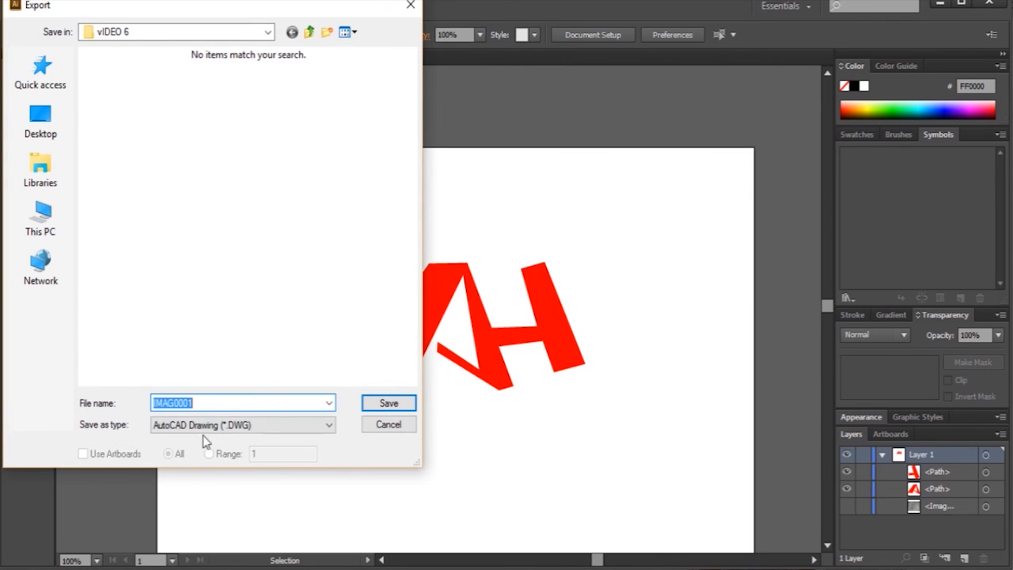
click(208, 431)
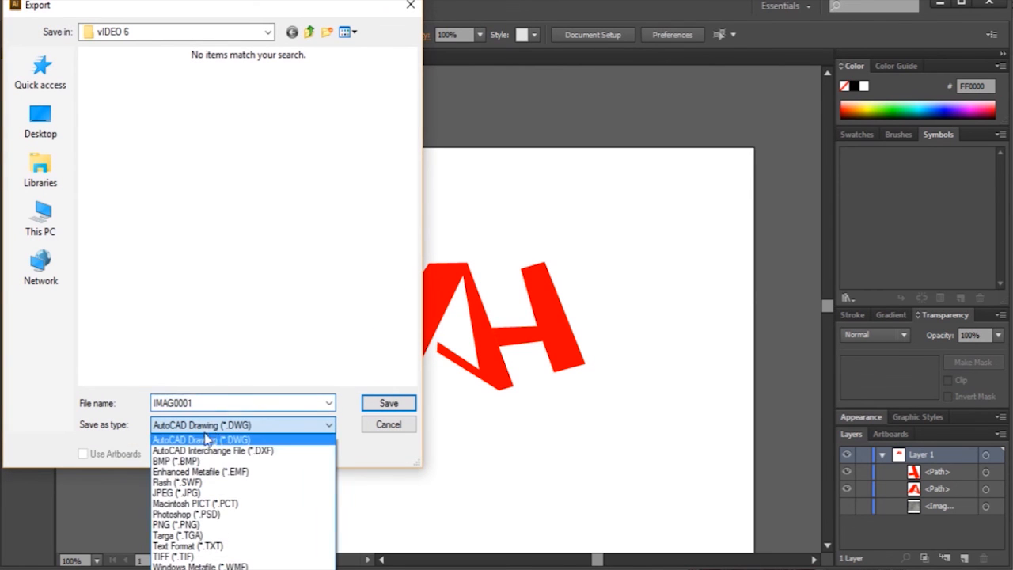
click(194, 526)
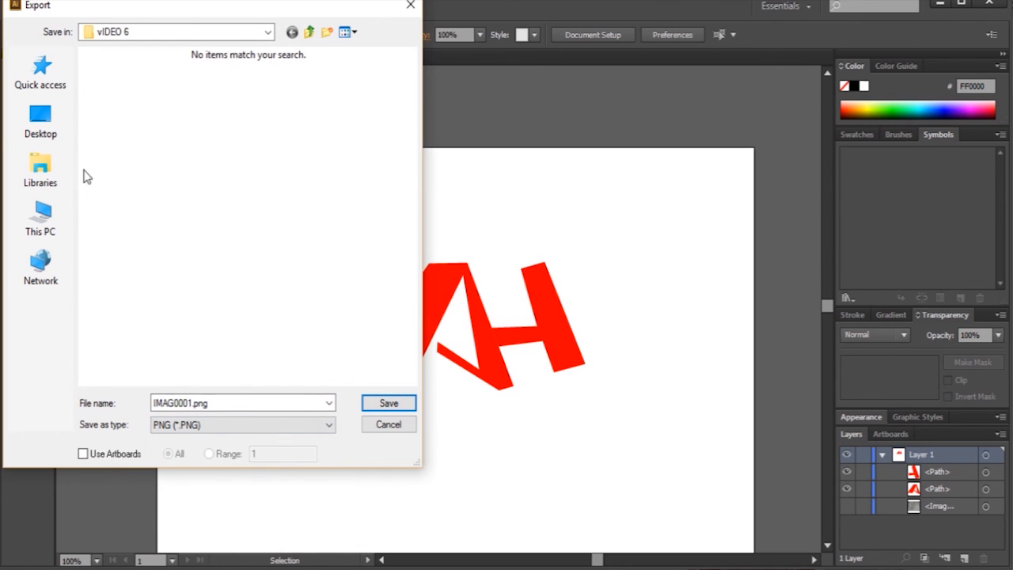
click(40, 117)
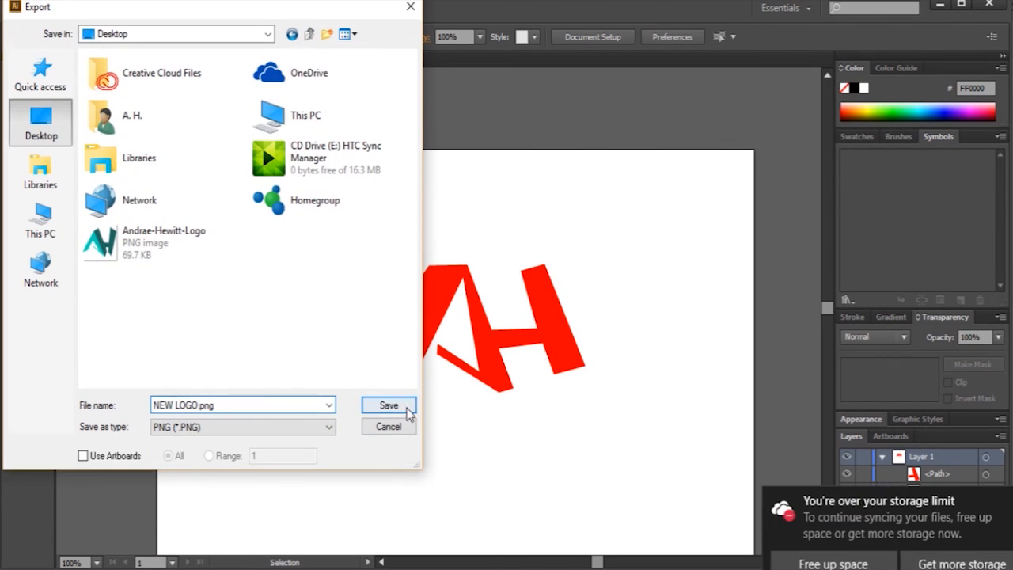
click(409, 405)
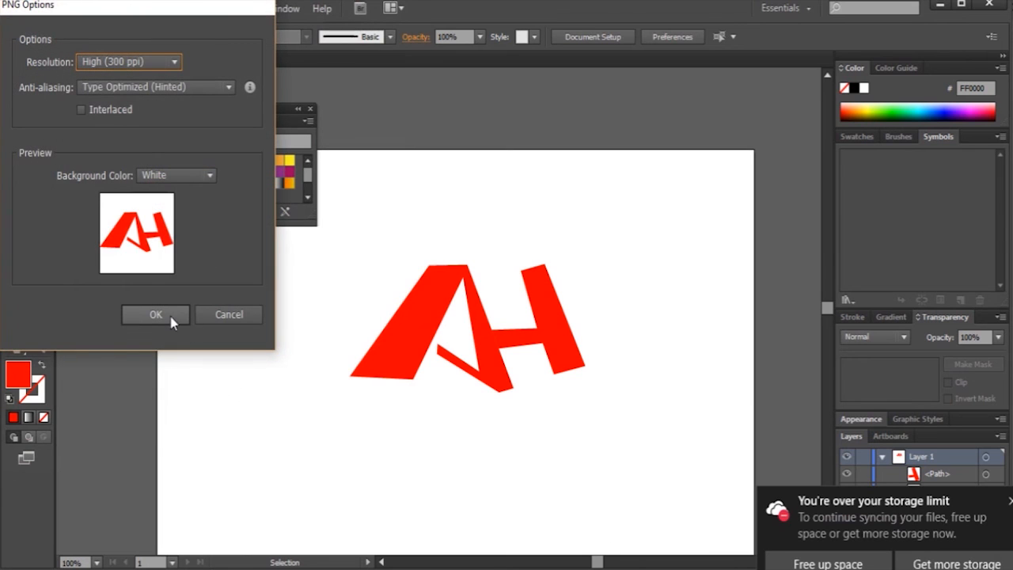
Set the PNG background color to Transparent and complete the export.
click(205, 178)
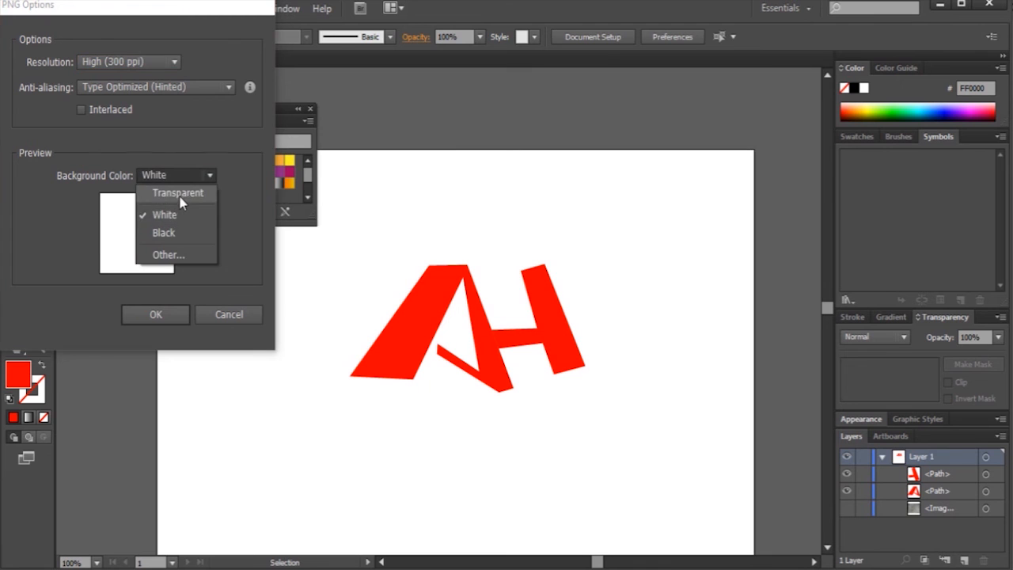
click(182, 195)
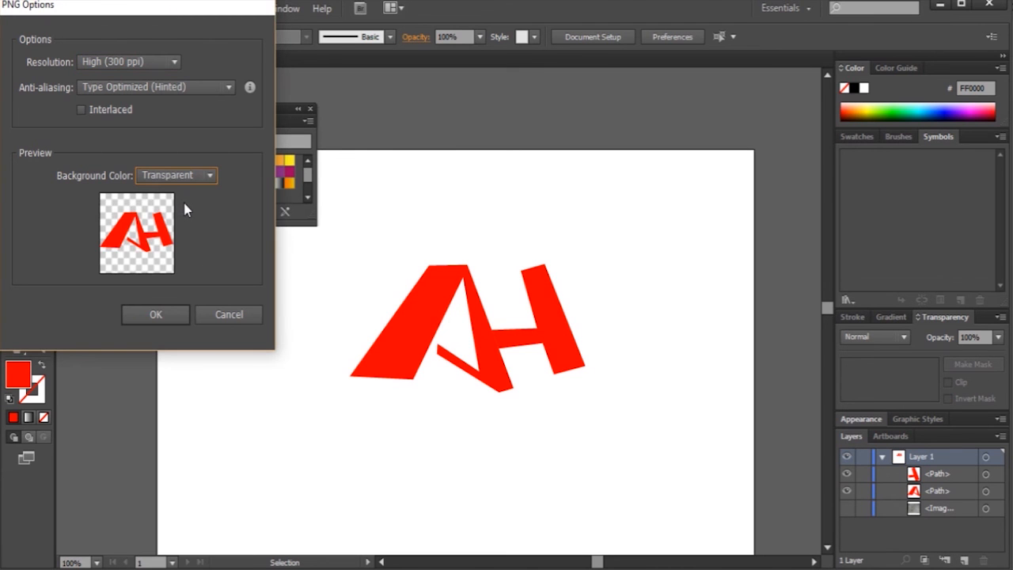
click(156, 315)
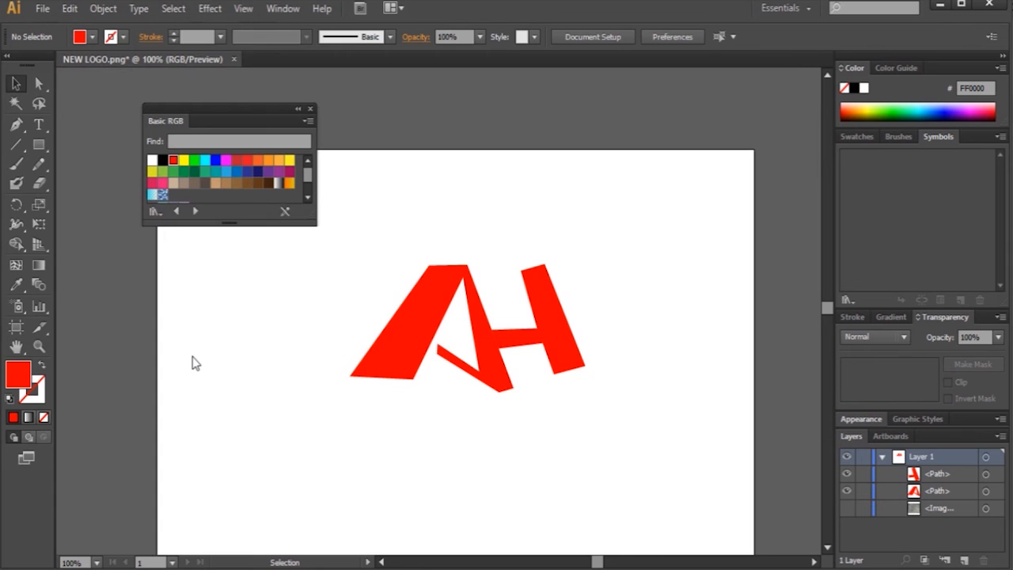